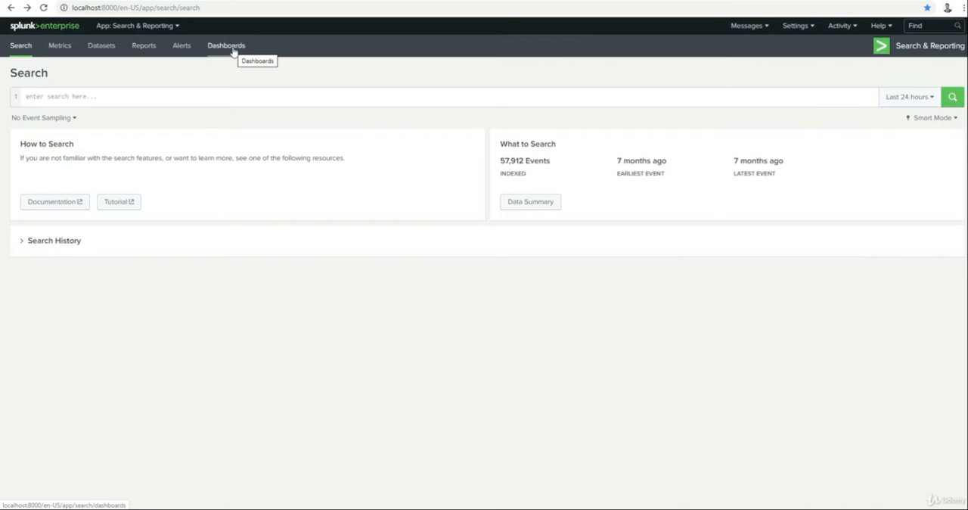
# Step: Open the dashboards list and view the edit actions available for the Integrity Check of Installed Files dashboard
pyautogui.click(232, 49)
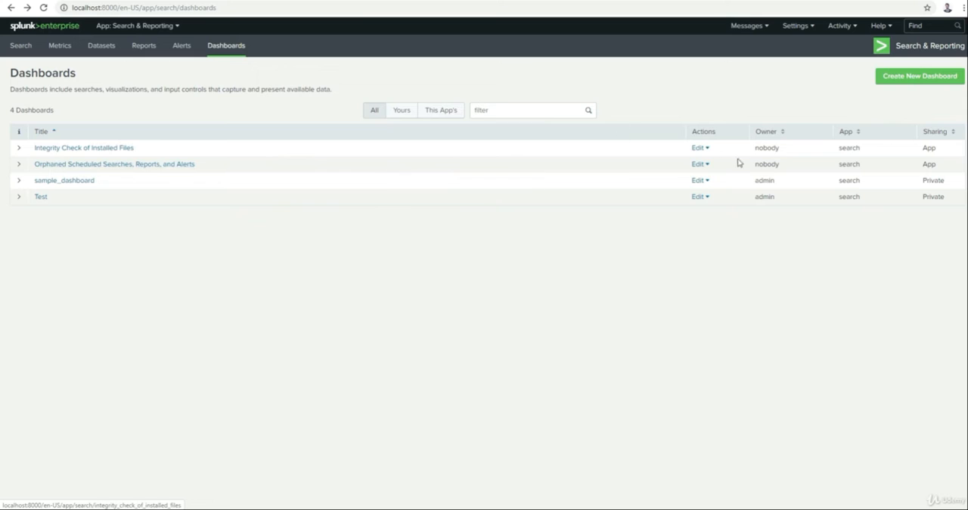
pyautogui.click(699, 149)
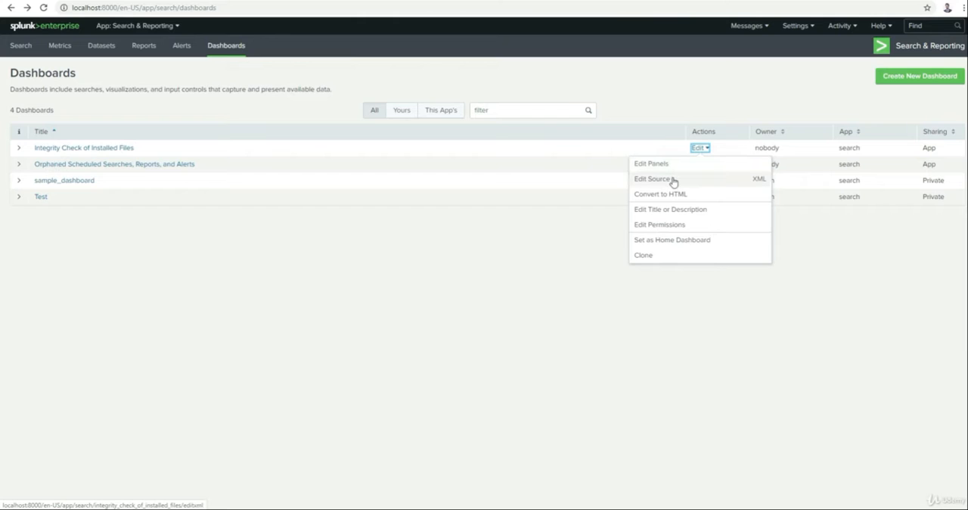
pyautogui.click(563, 286)
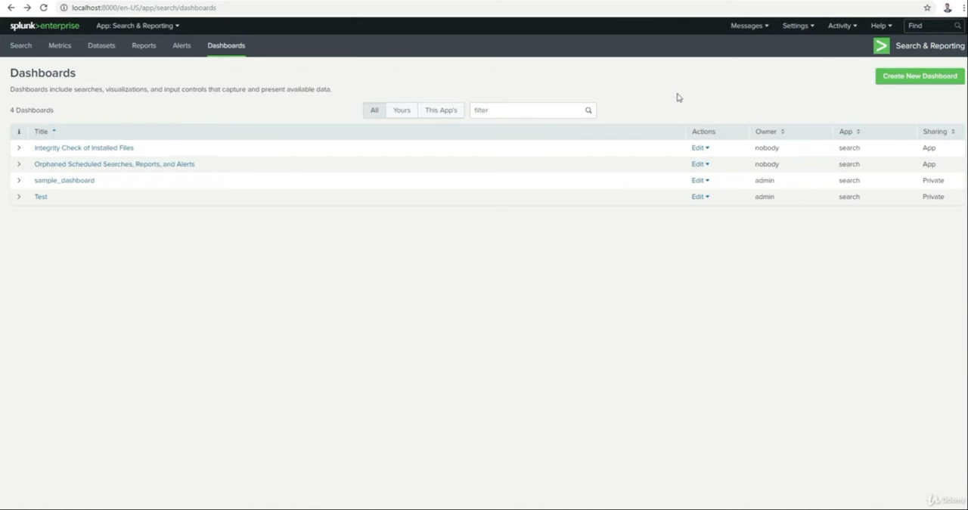
# Step: Create a private dashboard titled sample_1 with the description "for test"
pyautogui.click(911, 77)
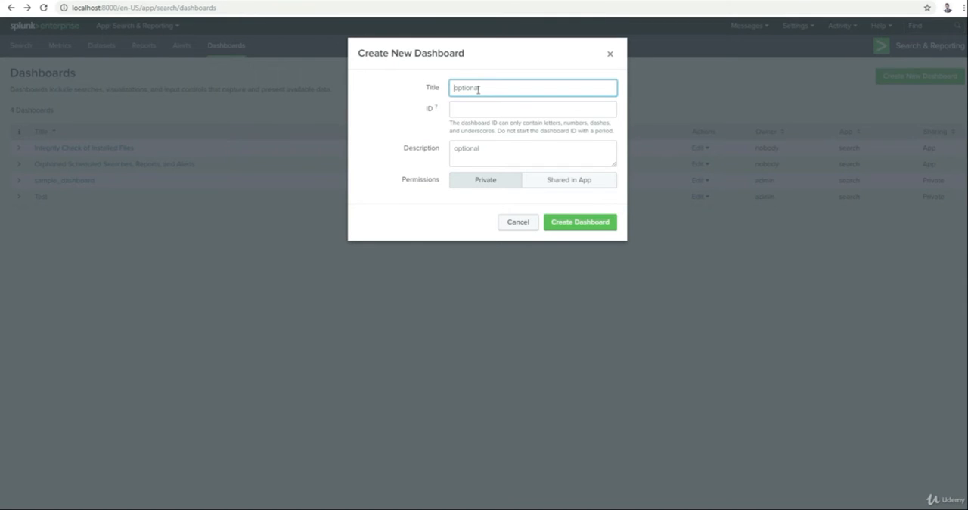
pyautogui.write('sample_1')
pyautogui.click(473, 163)
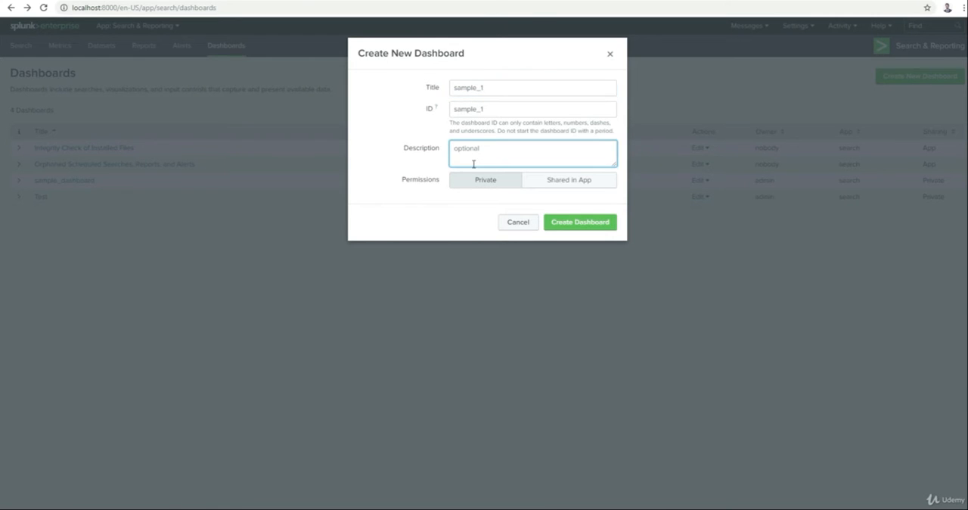
pyautogui.write('for test')
pyautogui.click(572, 223)
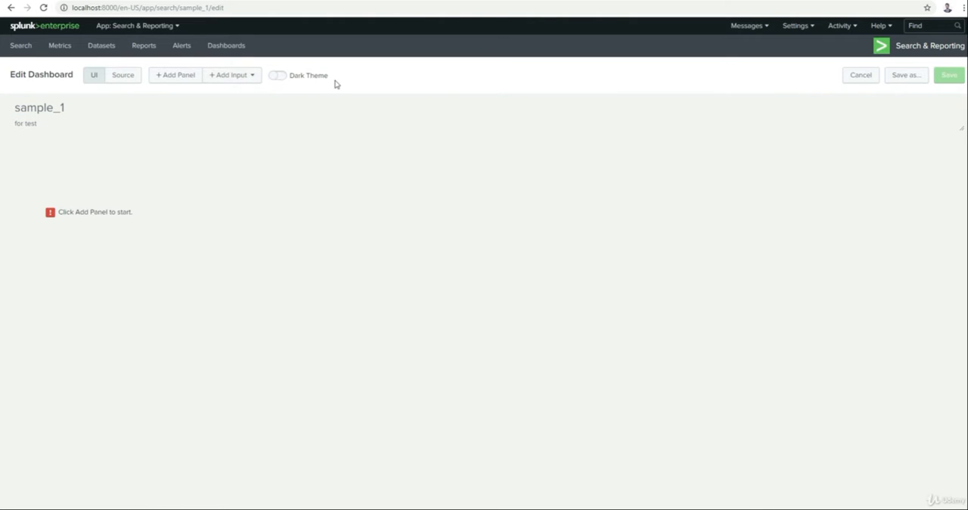
# Step: Add a line chart panel with the content title asd and the search string abc to the dashboard
pyautogui.click(170, 77)
pyautogui.click(847, 65)
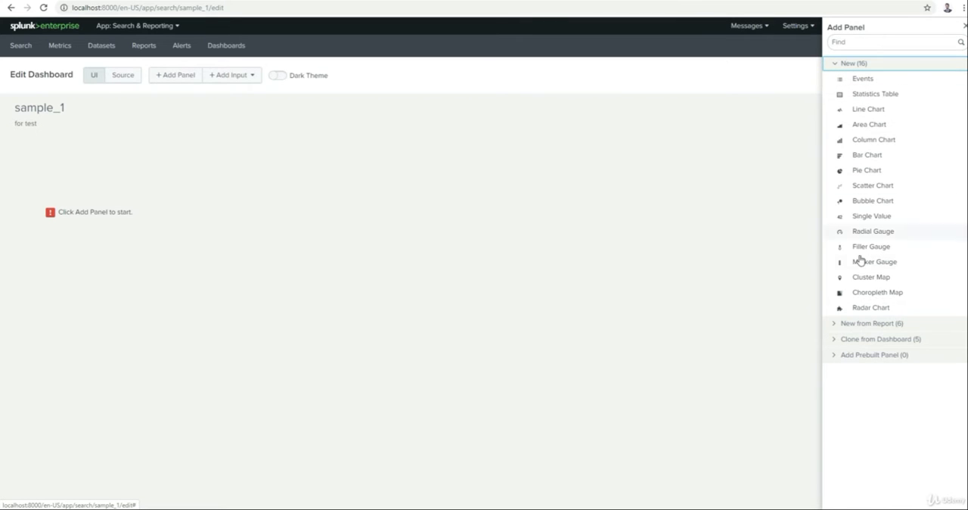
pyautogui.click(856, 112)
pyautogui.click(789, 117)
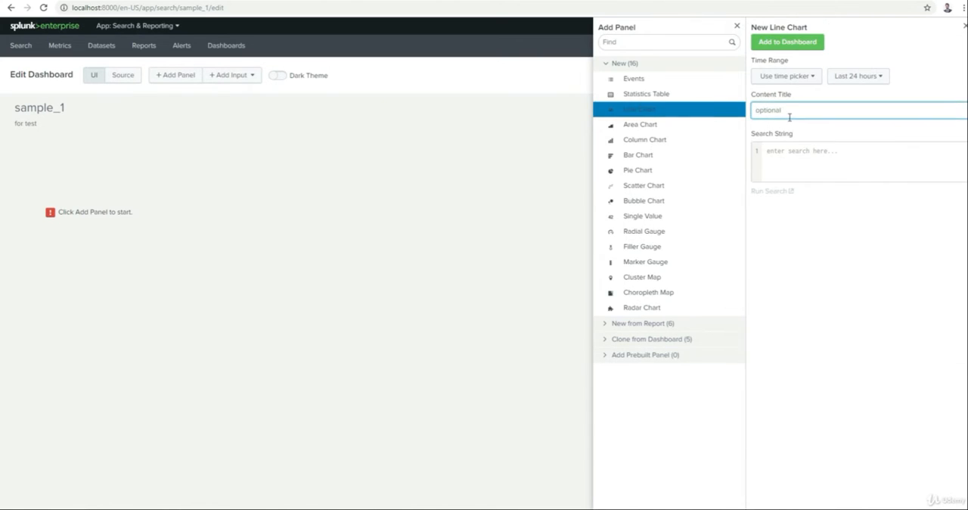
pyautogui.write('asd')
pyautogui.click(801, 166)
pyautogui.write('abc')
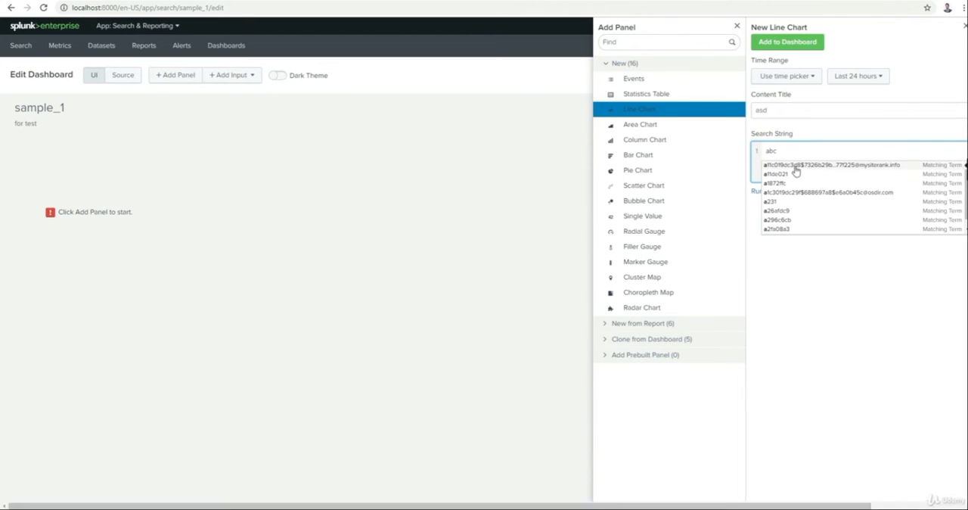
pyautogui.click(823, 147)
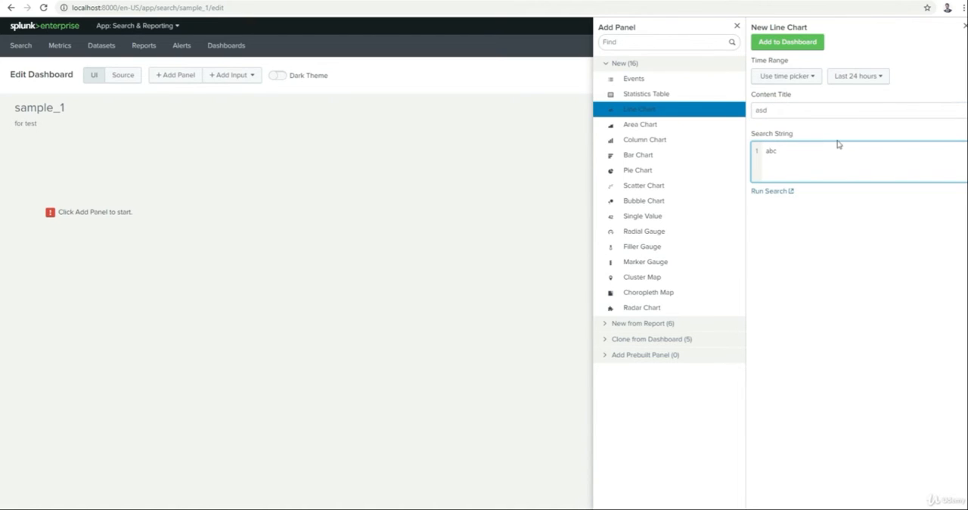
pyautogui.click(795, 40)
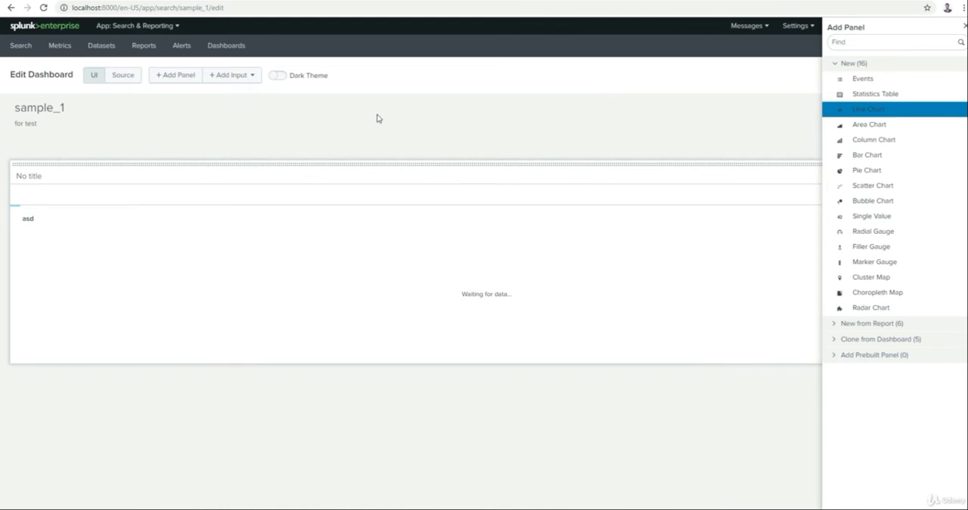
pyautogui.click(378, 117)
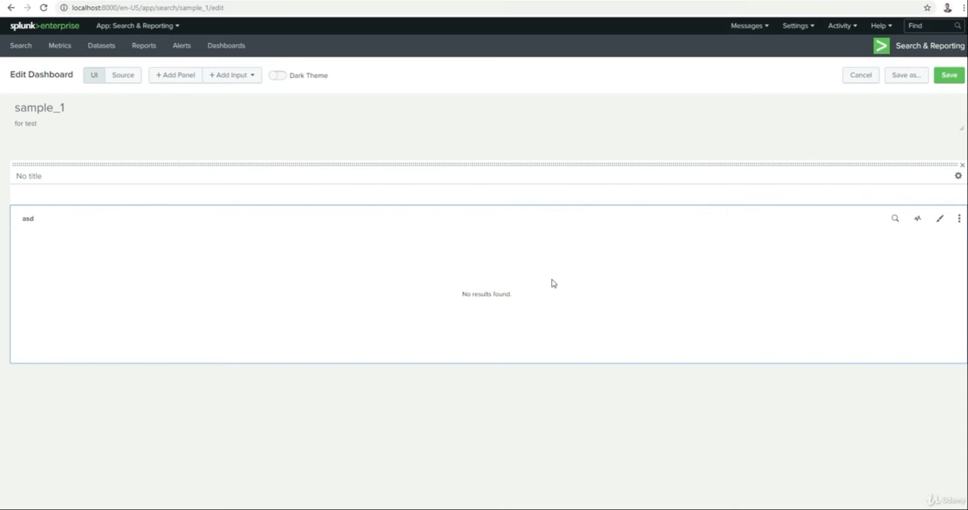
# Step: Review the asd chart's search settings and its available visualization types without changing them
pyautogui.click(895, 219)
pyautogui.moveTo(445, 121); pyautogui.dragTo(369, 95)
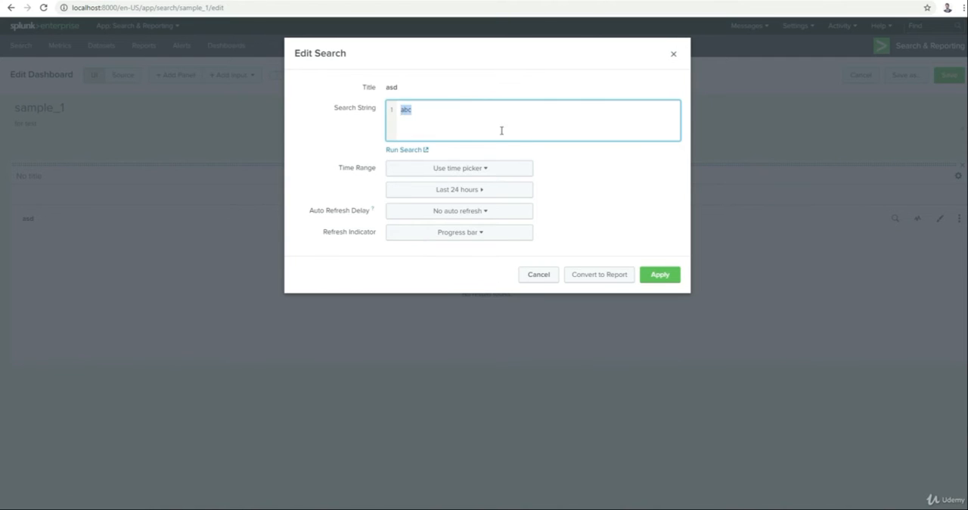
pyautogui.click(543, 279)
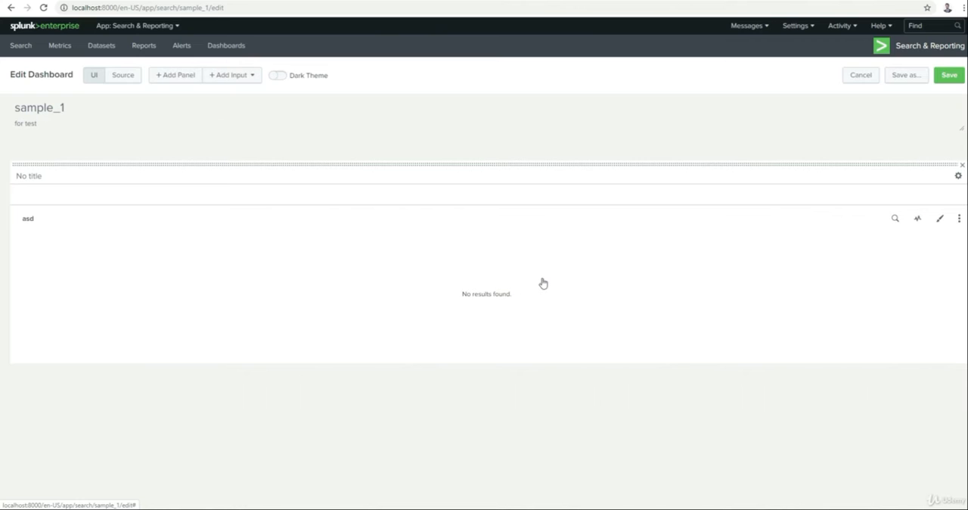
pyautogui.click(918, 218)
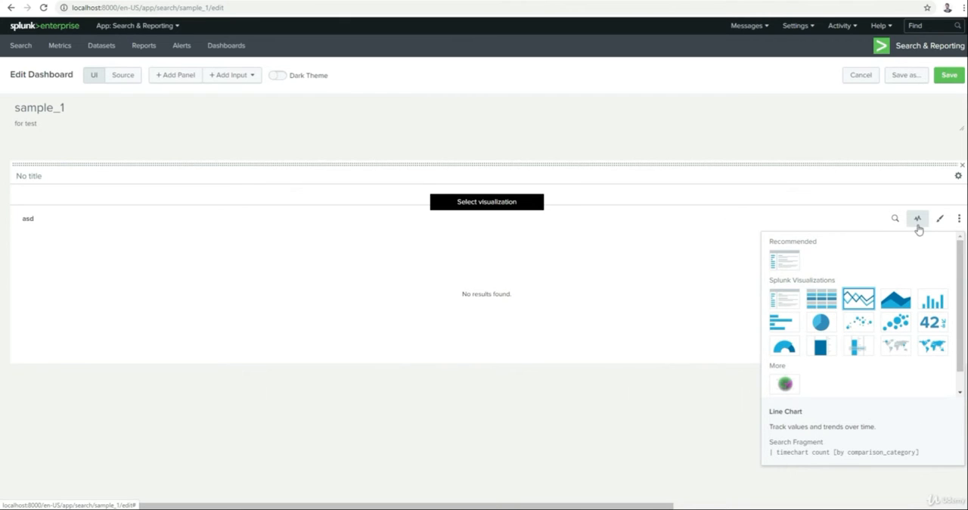
pyautogui.click(704, 261)
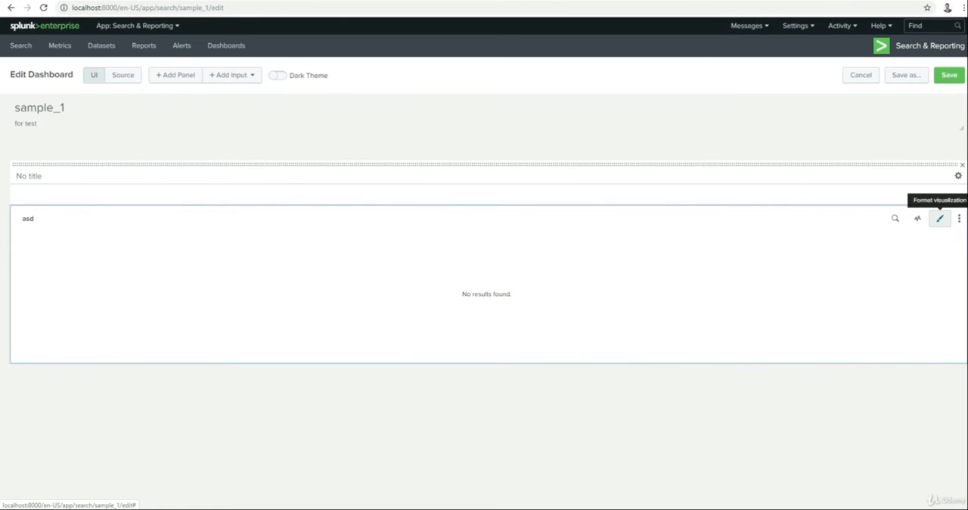
# Step: Look through the asd chart's General, X-Axis, Chart Overlay and Legend format options
pyautogui.click(939, 219)
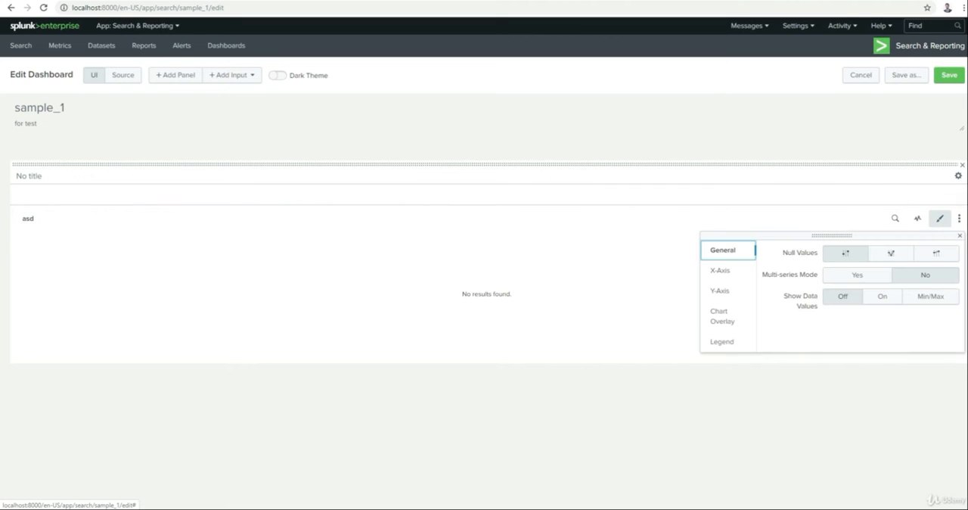
pyautogui.click(733, 273)
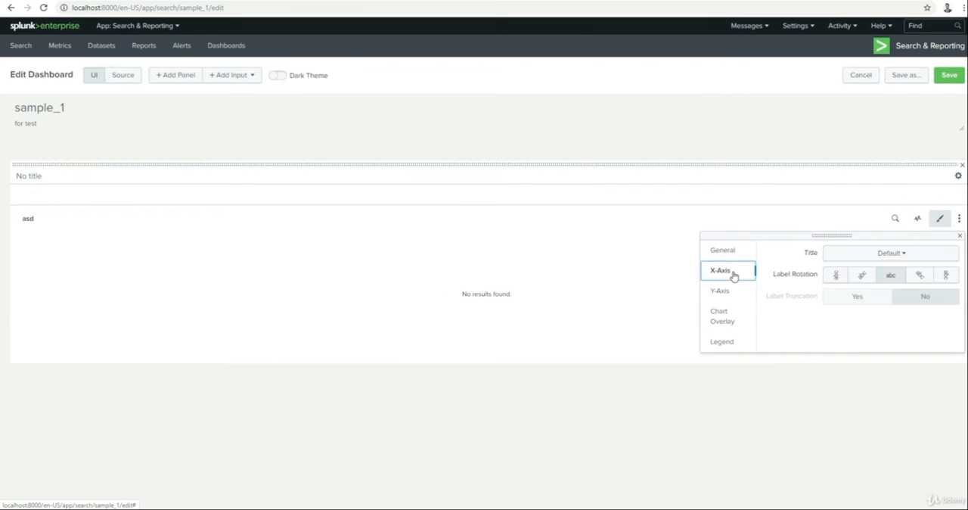
pyautogui.click(724, 320)
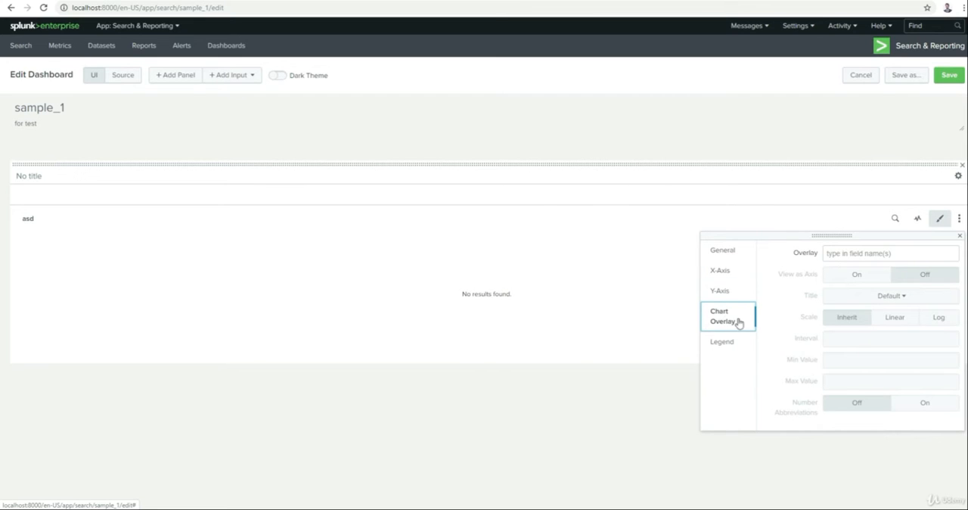
pyautogui.click(727, 341)
pyautogui.click(643, 270)
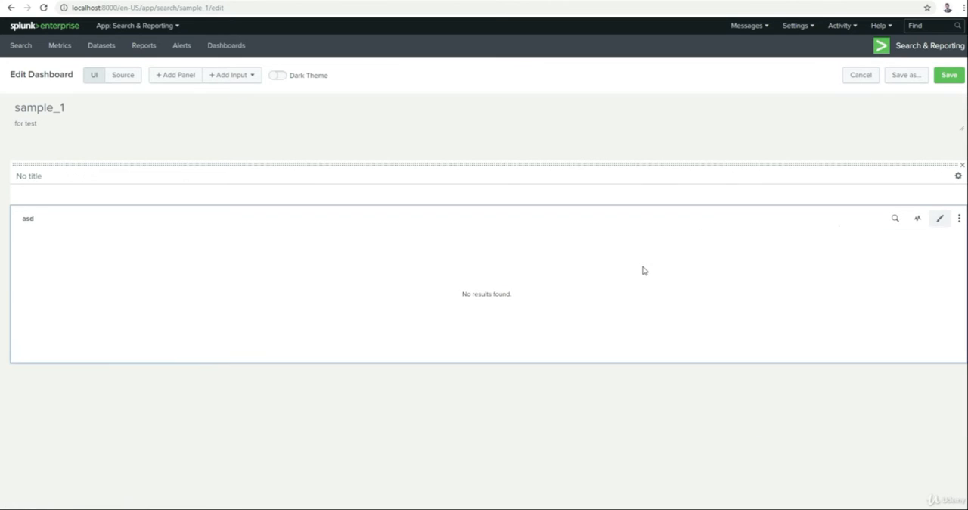
# Step: View the on-click actions offered in the asd chart's Drilldown Editor, and leave without applying any
pyautogui.click(959, 218)
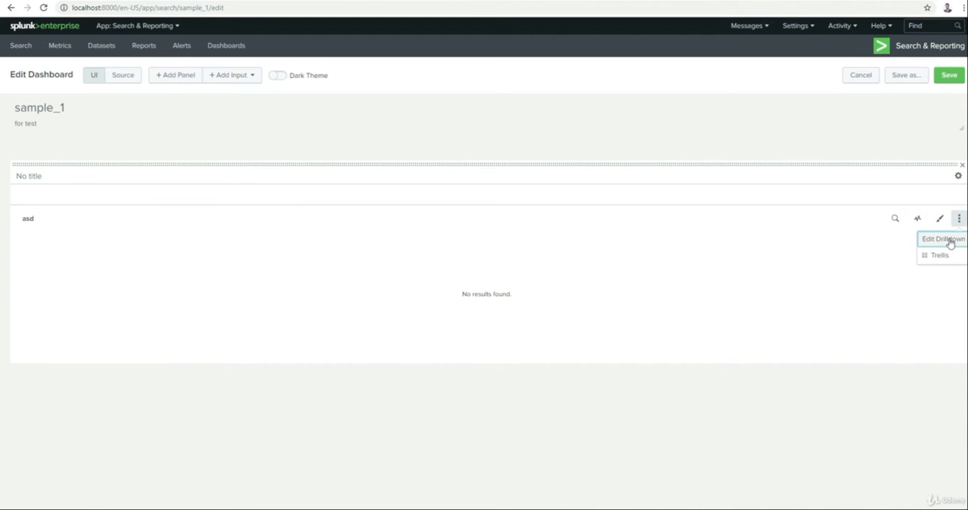
pyautogui.click(951, 243)
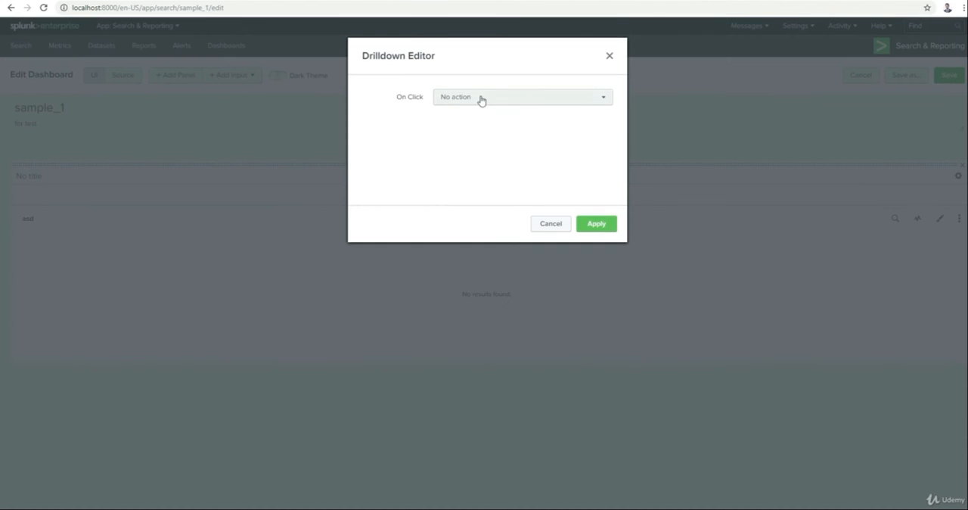
pyautogui.click(480, 101)
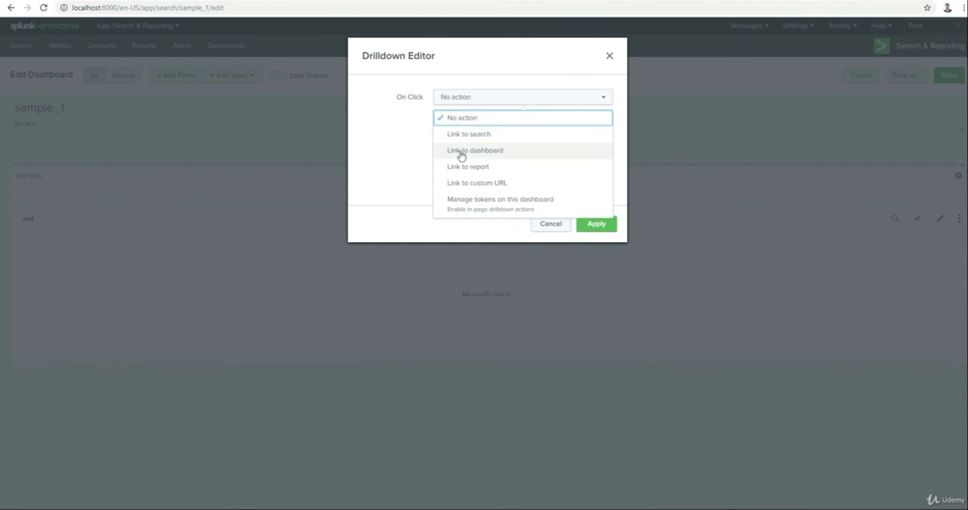
pyautogui.click(401, 197)
pyautogui.click(554, 225)
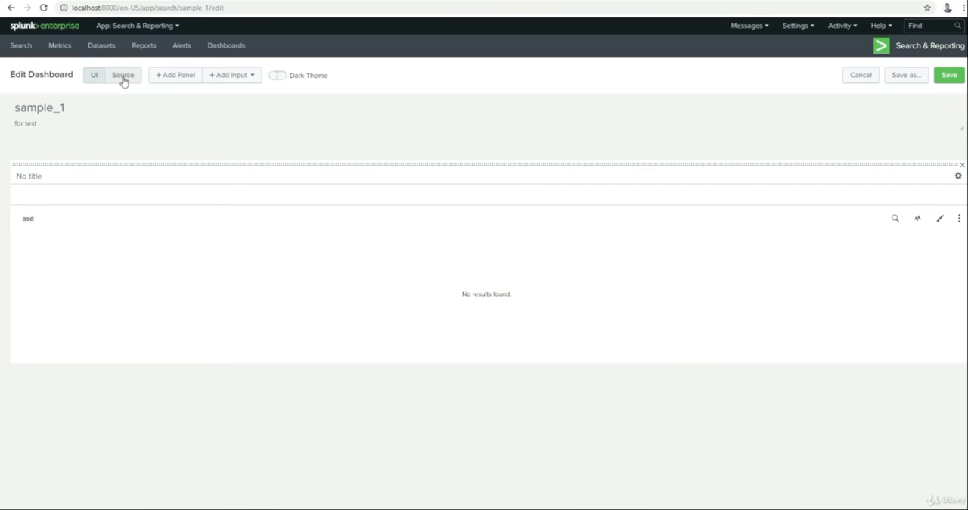
# Step: Examine the XML block of the asd panel in the dashboard source, and return to the visual editor
pyautogui.click(123, 78)
pyautogui.moveTo(151, 164); pyautogui.dragTo(215, 223)
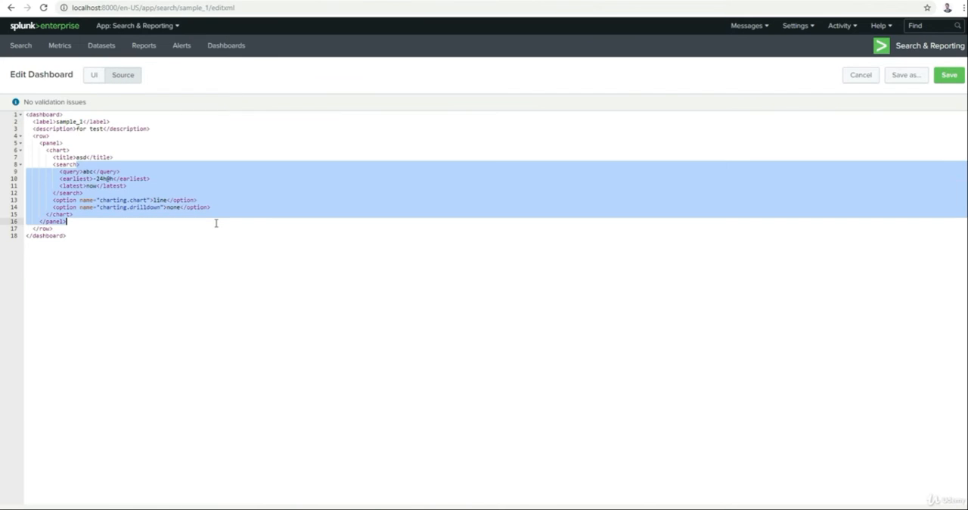
pyautogui.click(216, 223)
pyautogui.click(113, 185)
pyautogui.click(53, 143)
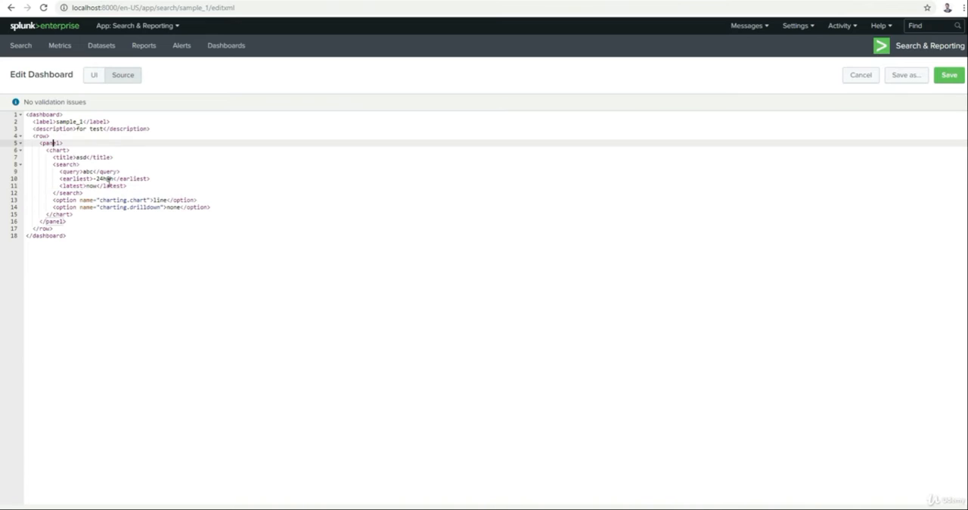
pyautogui.moveTo(53, 143); pyautogui.dragTo(220, 231)
pyautogui.click(128, 249)
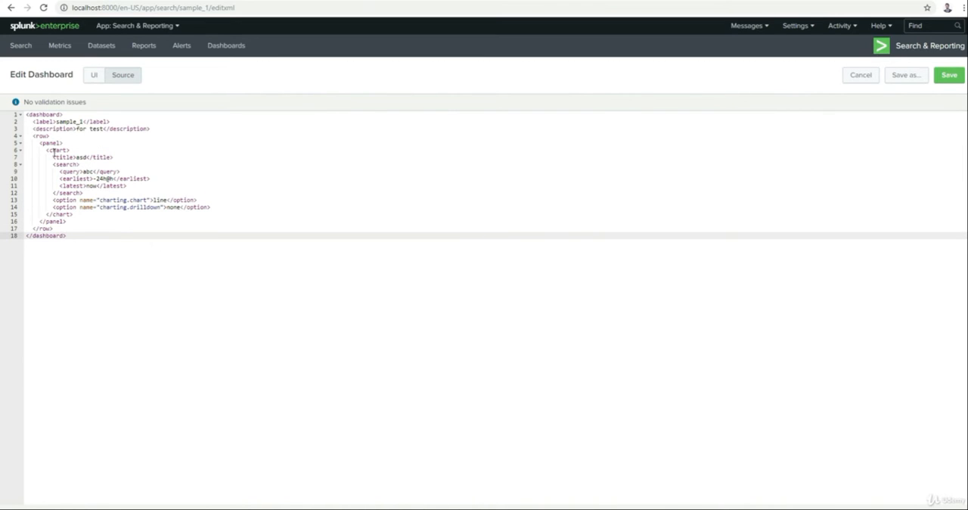
pyautogui.moveTo(40, 144); pyautogui.dragTo(165, 221)
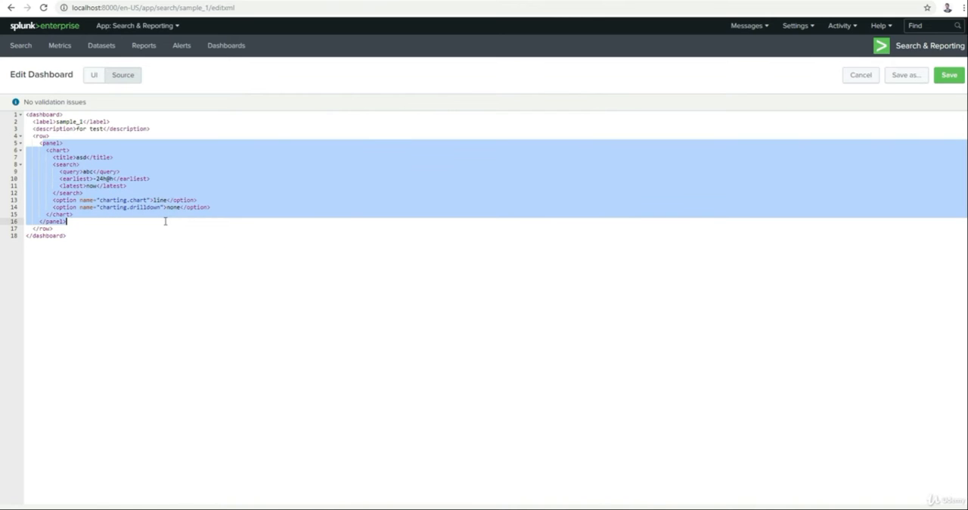
pyautogui.click(93, 78)
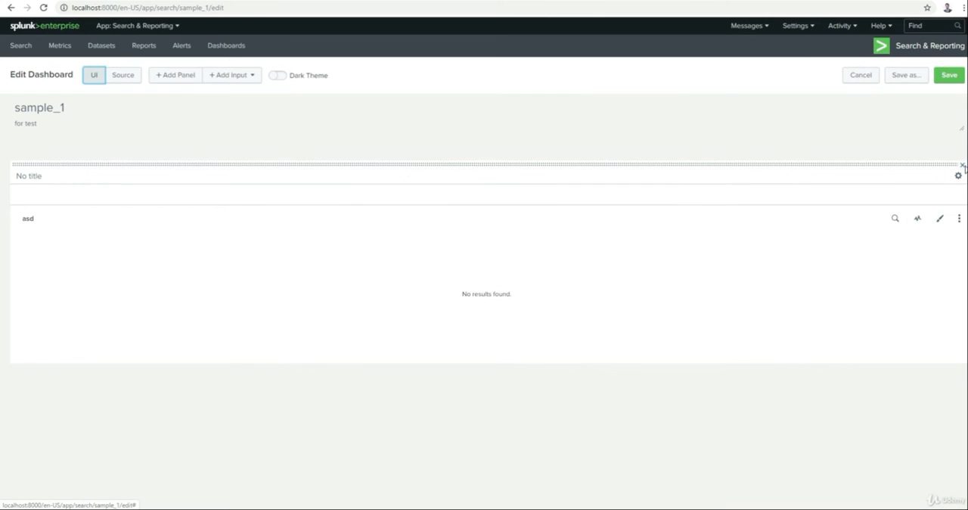
# Step: Delete the asd line chart panel and inspect the dashboard's XML source without it, returning to the visual editor
pyautogui.click(963, 165)
pyautogui.click(594, 125)
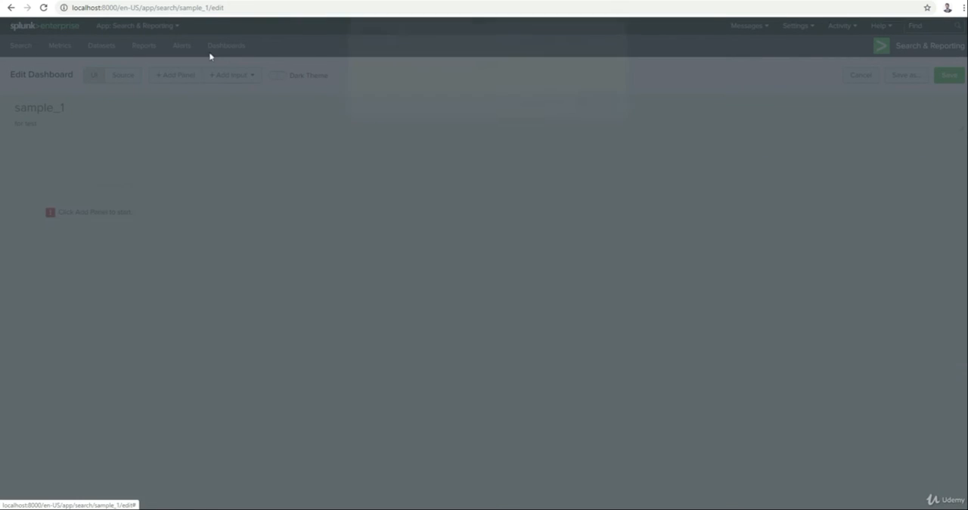
pyautogui.click(118, 76)
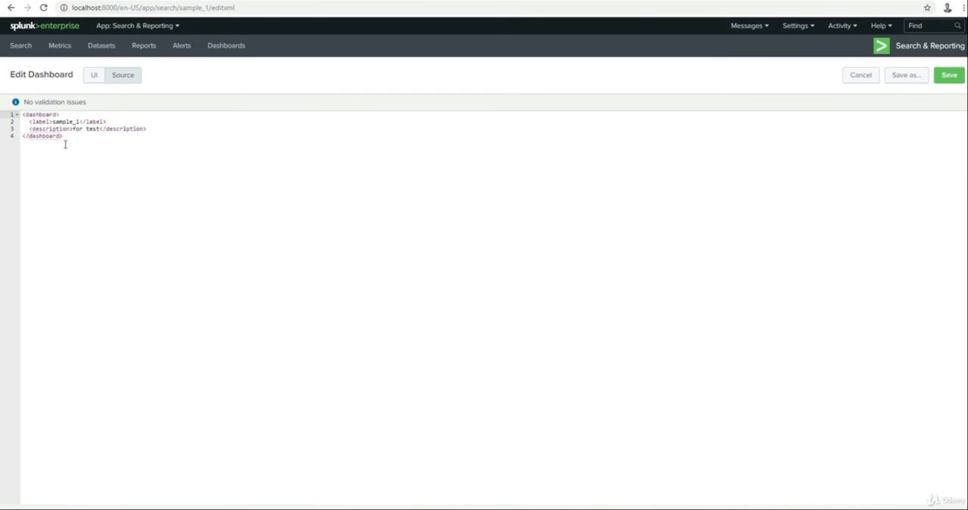
pyautogui.moveTo(65, 143); pyautogui.dragTo(7, 88)
pyautogui.click(149, 190)
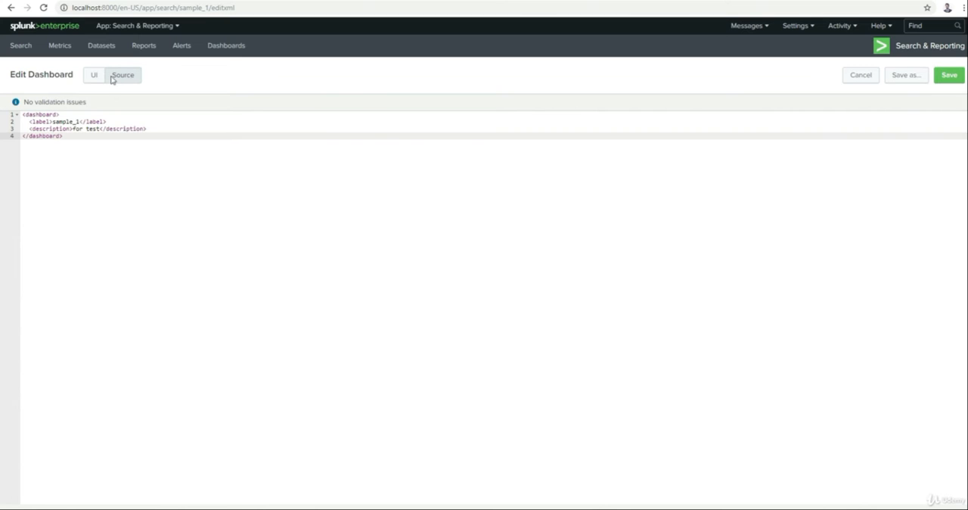
pyautogui.hotkey('ctrl', 'a')
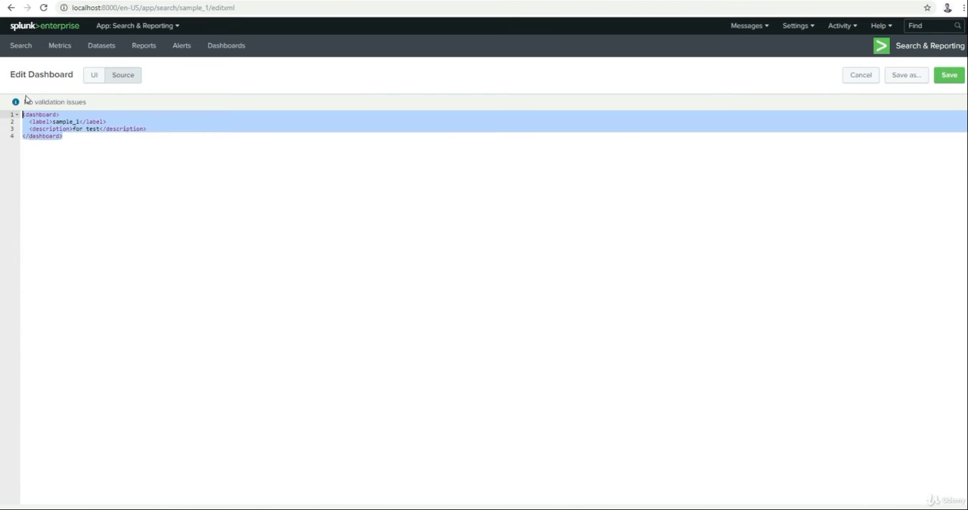
pyautogui.click(84, 151)
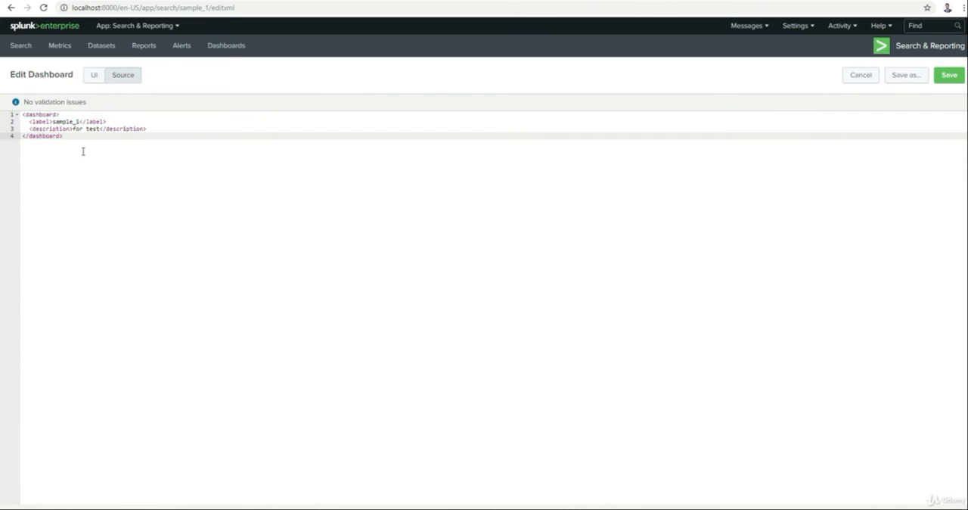
pyautogui.click(93, 75)
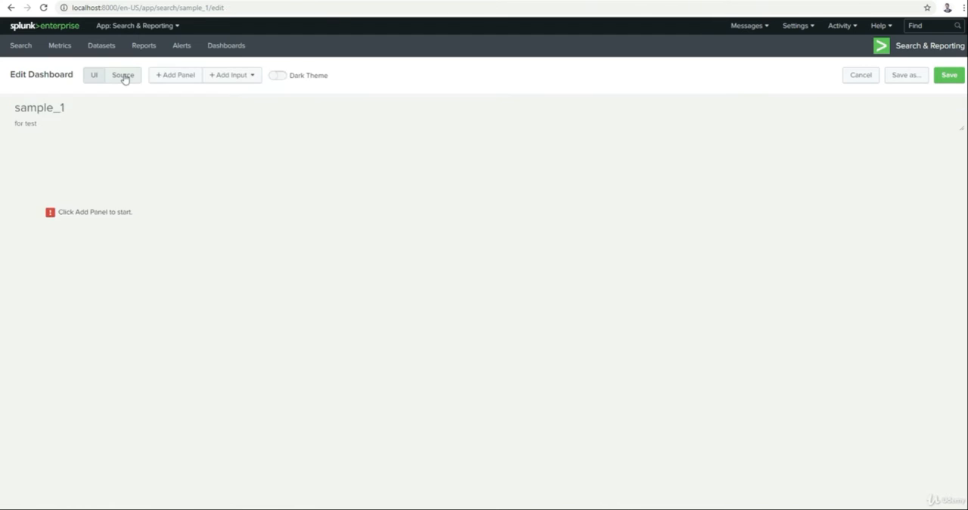
# Step: Review the empty sample_1 dashboard's XML source once more, and return to the visual editor
pyautogui.click(124, 77)
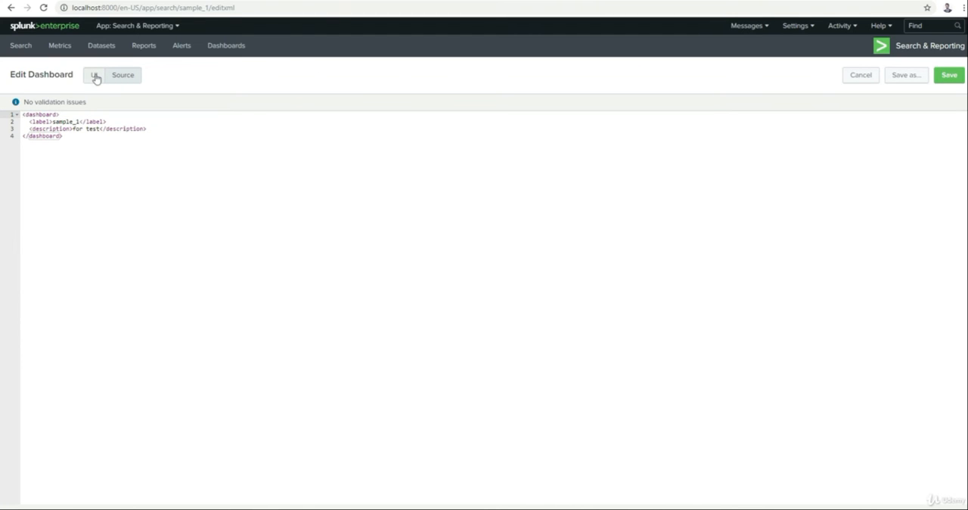
pyautogui.click(95, 76)
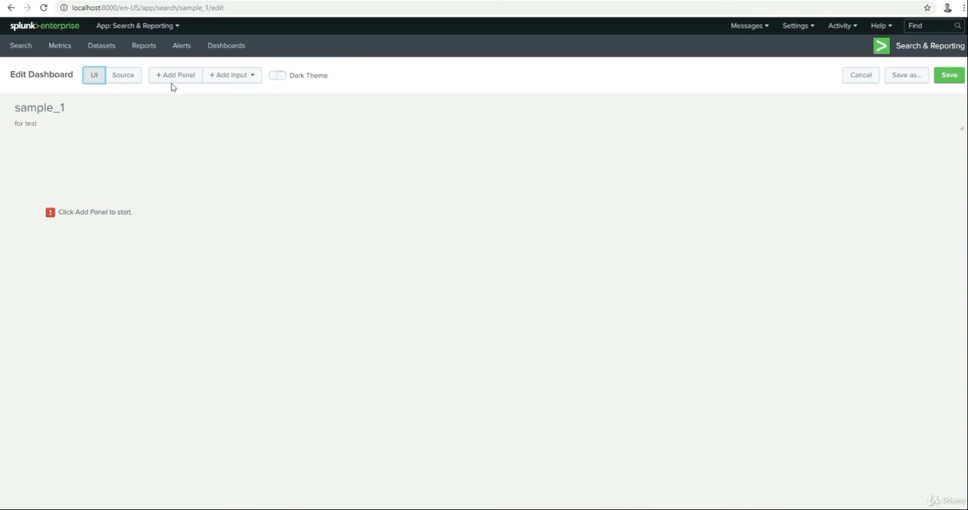
# Step: Turn on the dark theme, save the dashboard with a page refresh, and reopen it for editing
pyautogui.click(278, 78)
pyautogui.click(946, 78)
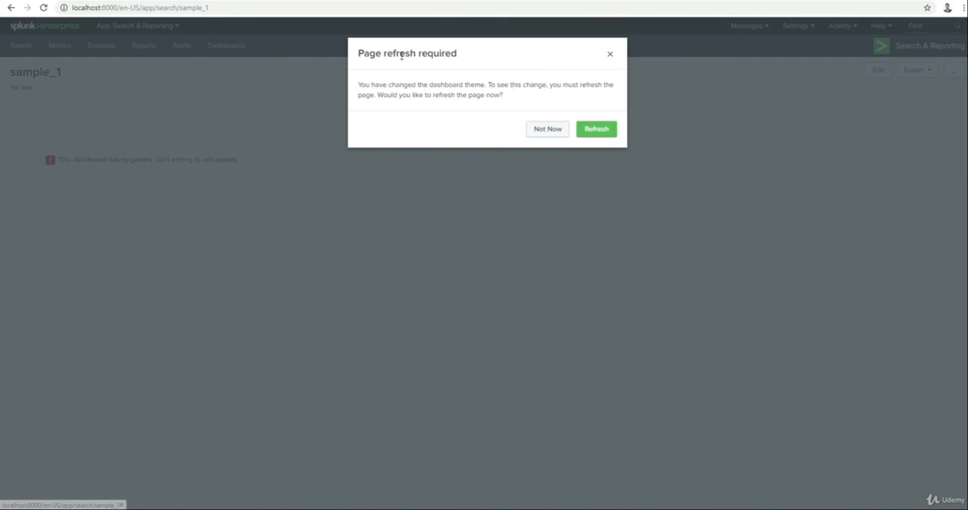
pyautogui.click(597, 129)
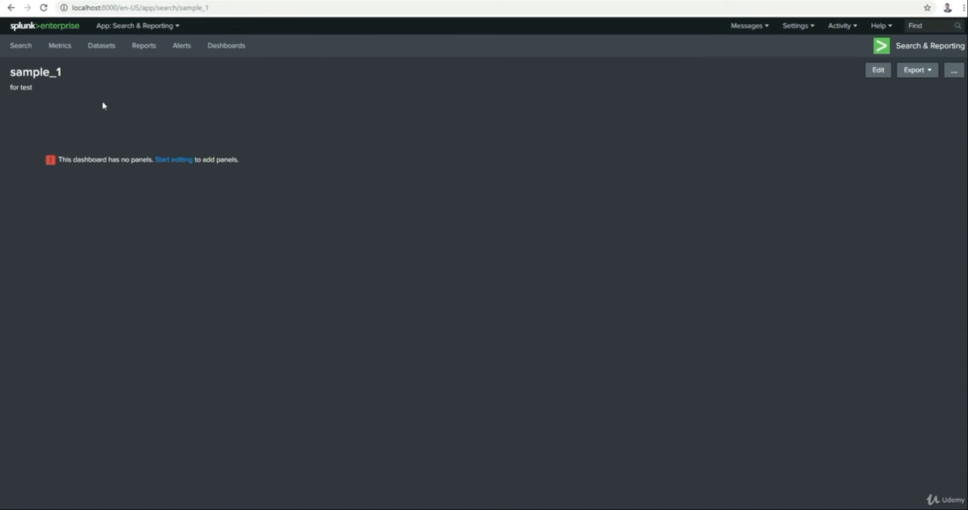
pyautogui.click(879, 71)
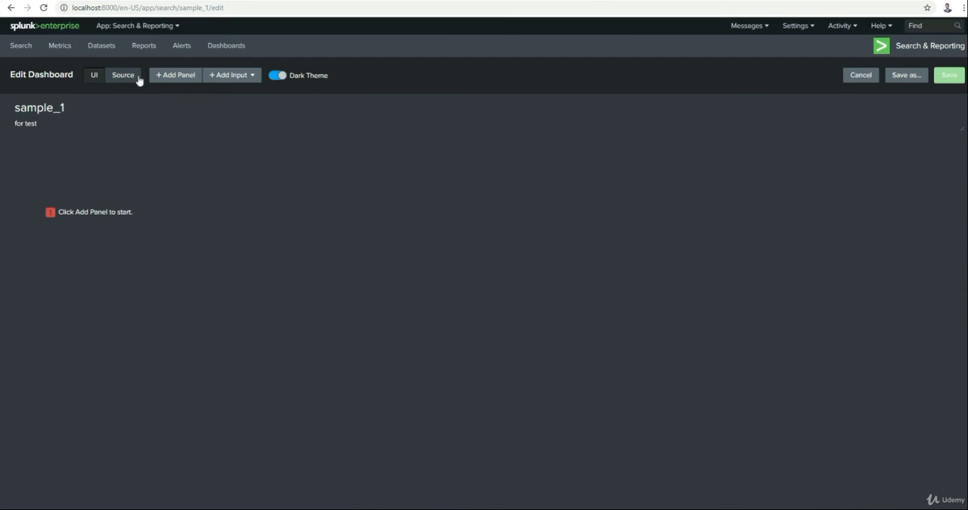
# Step: Look through the New, New from Report and Clone from Dashboard sources offered for adding a panel
pyautogui.click(176, 82)
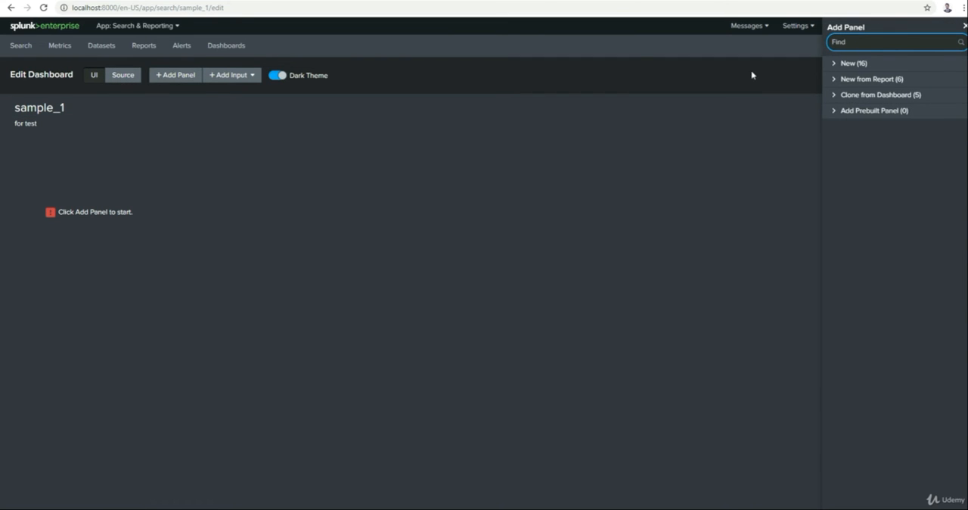
pyautogui.click(851, 65)
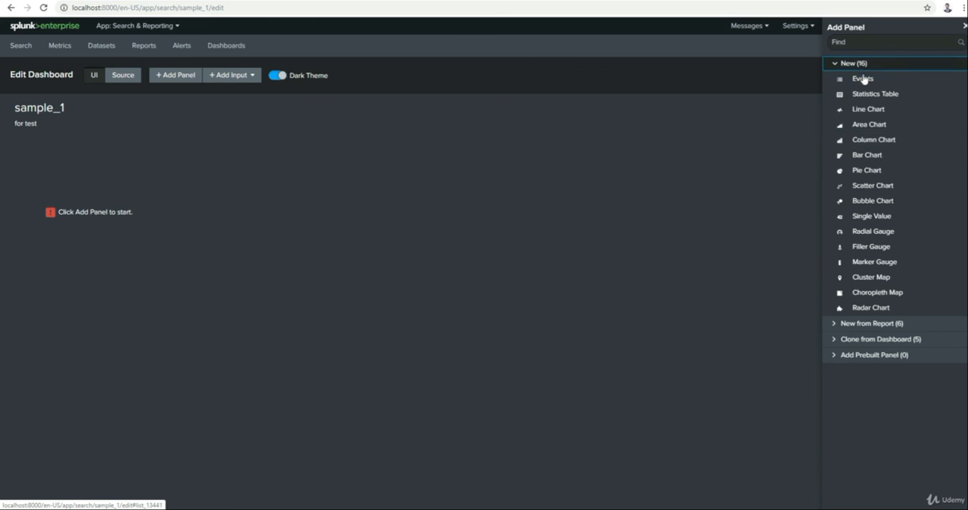
pyautogui.click(859, 66)
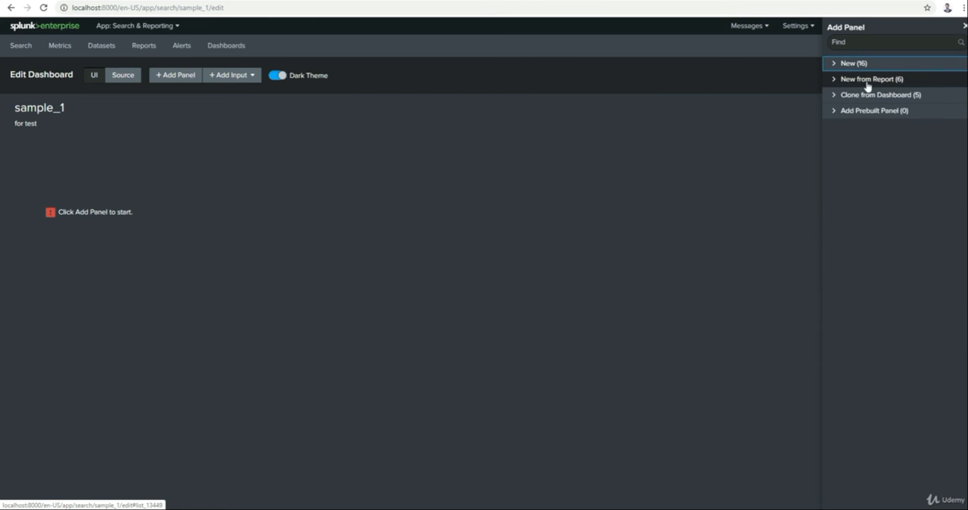
pyautogui.click(867, 84)
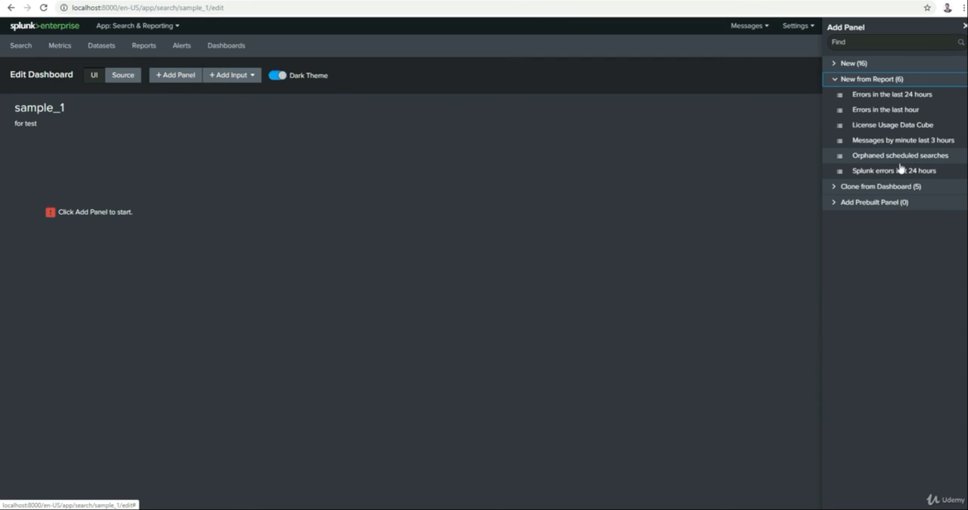
pyautogui.click(896, 187)
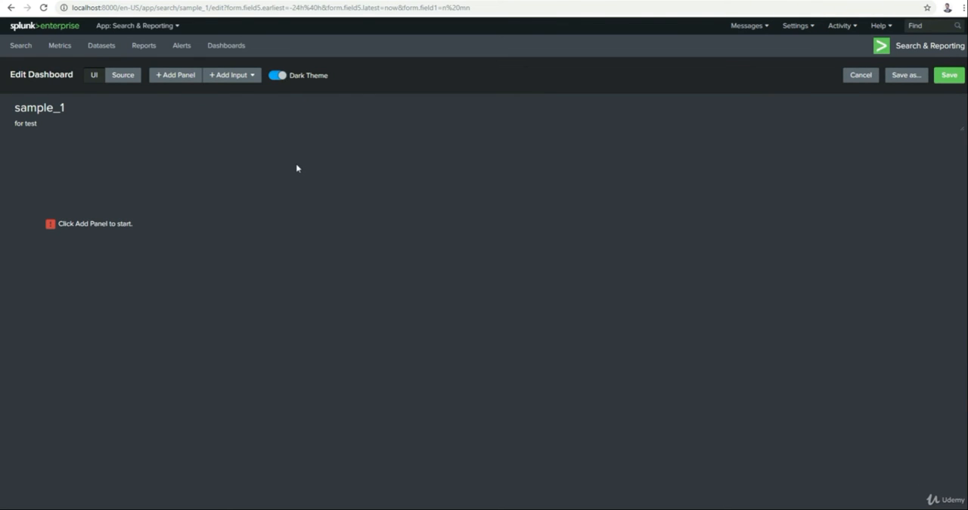
# Step: Add a text input to the dashboard and append asdasd to its value
pyautogui.click(229, 77)
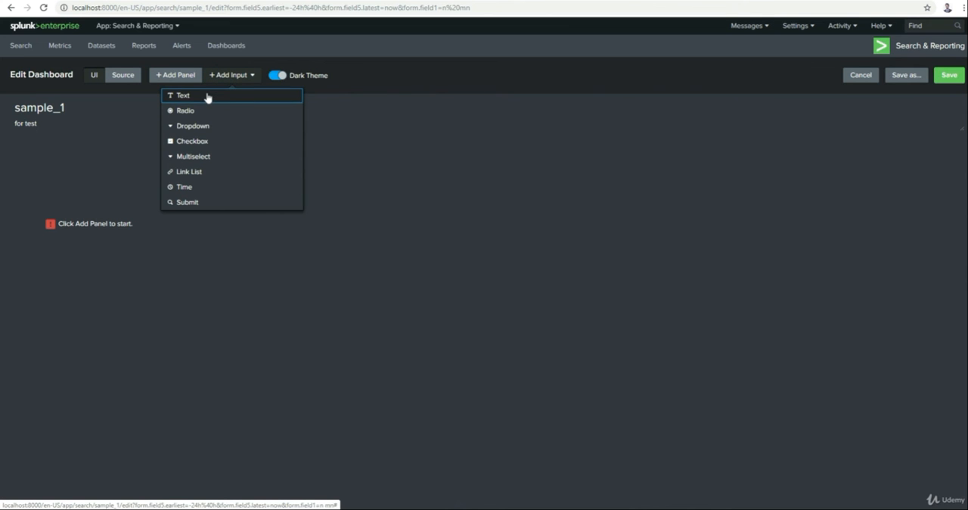
pyautogui.click(208, 97)
pyautogui.click(55, 163)
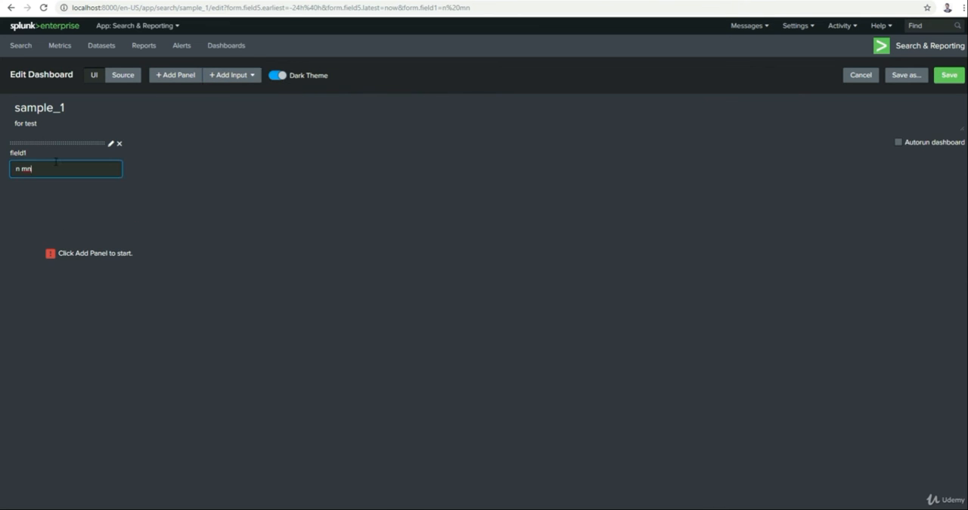
pyautogui.write('asdasd')
pyautogui.press('Return')
# Step: Change the text input's label to ABC and apply the setting
pyautogui.moveTo(22, 154); pyautogui.dragTo(111, 144)
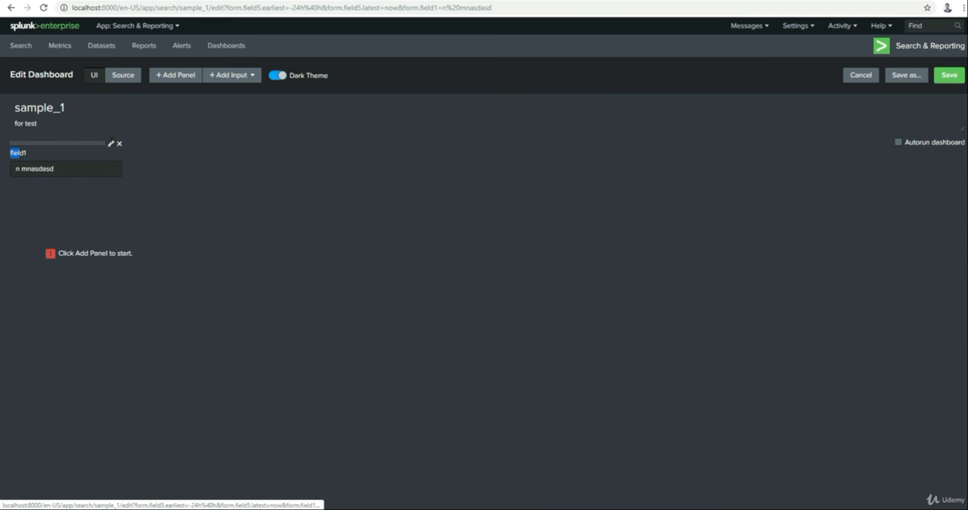
pyautogui.click(111, 144)
pyautogui.click(129, 189)
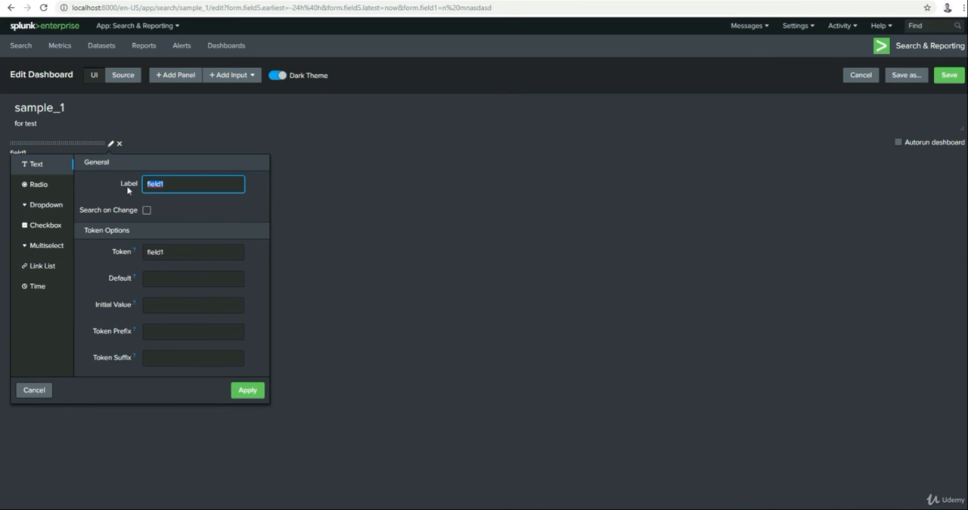
pyautogui.write('ABC')
pyautogui.click(250, 392)
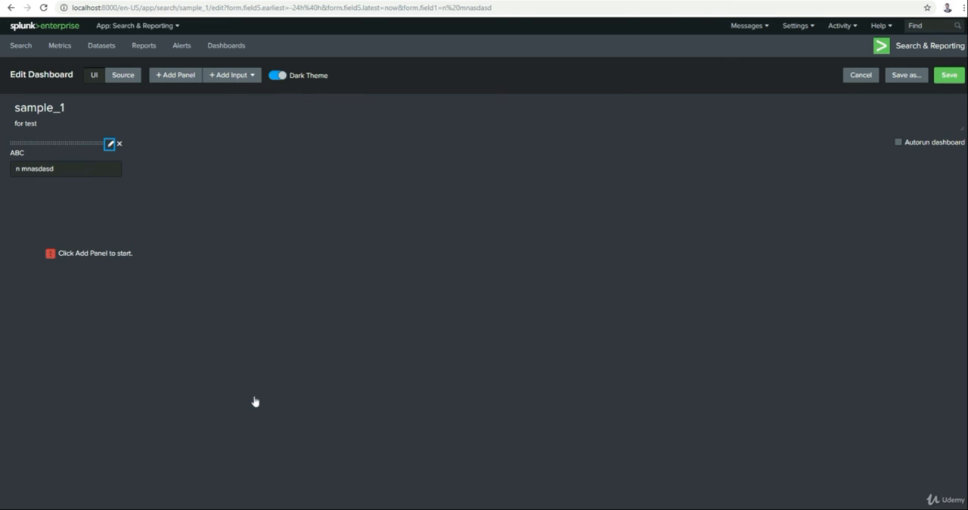
# Step: Add a radio, a dropdown, a checkbox, a multiselect and a time input beside the ABC text input
pyautogui.click(231, 78)
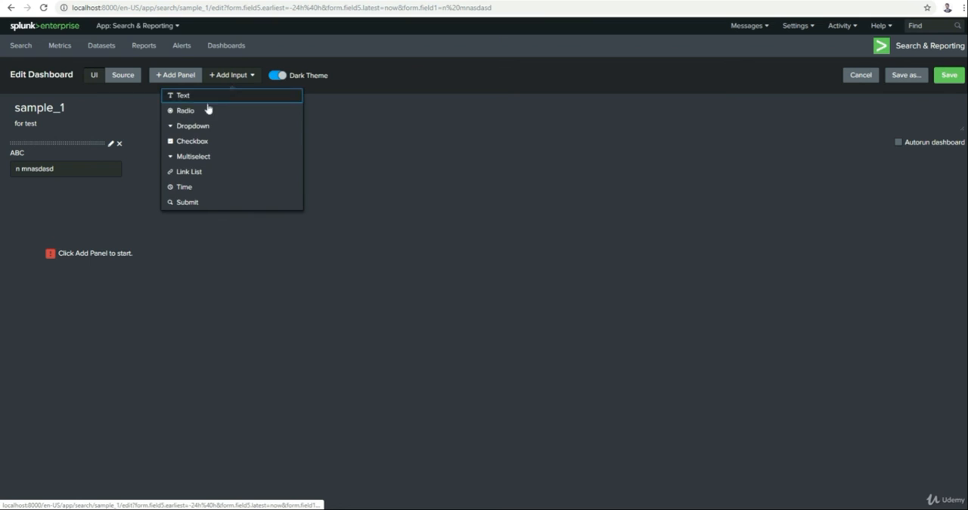
pyautogui.click(200, 113)
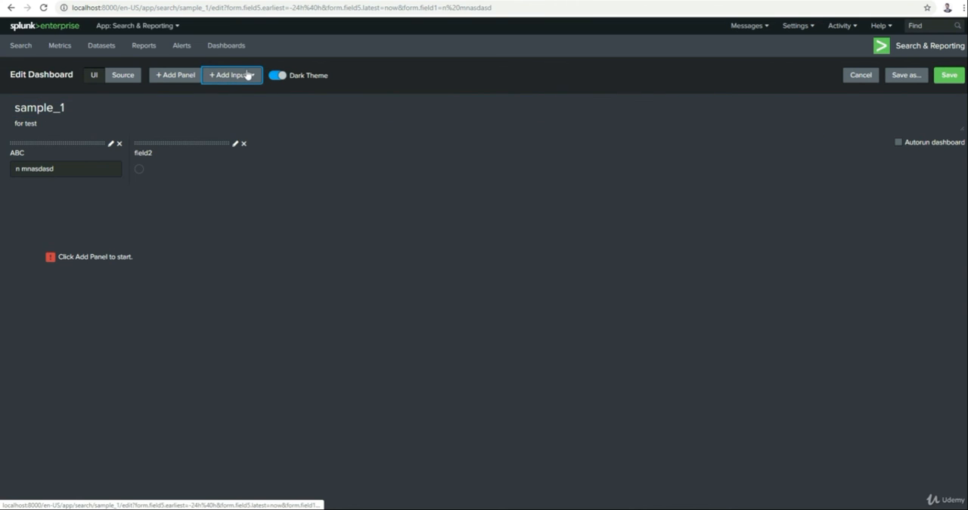
pyautogui.click(246, 75)
pyautogui.click(194, 126)
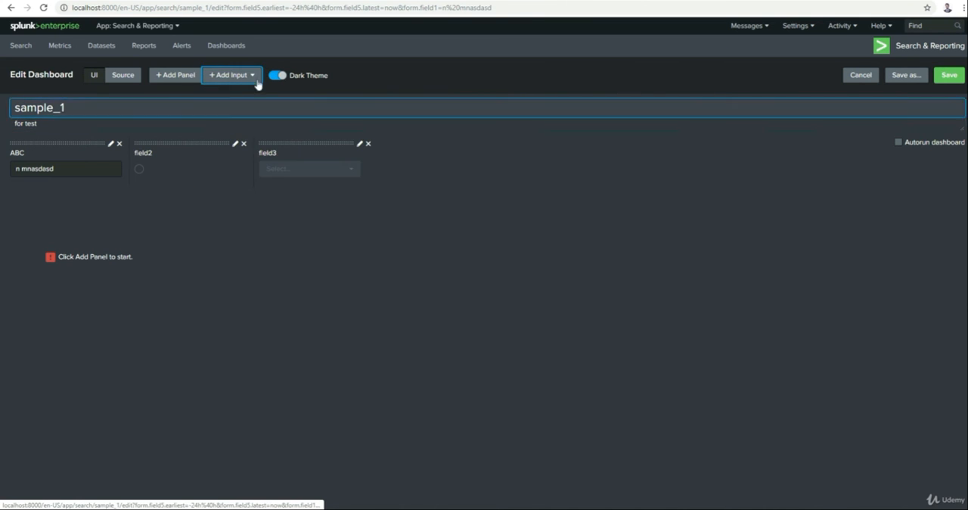
pyautogui.click(246, 76)
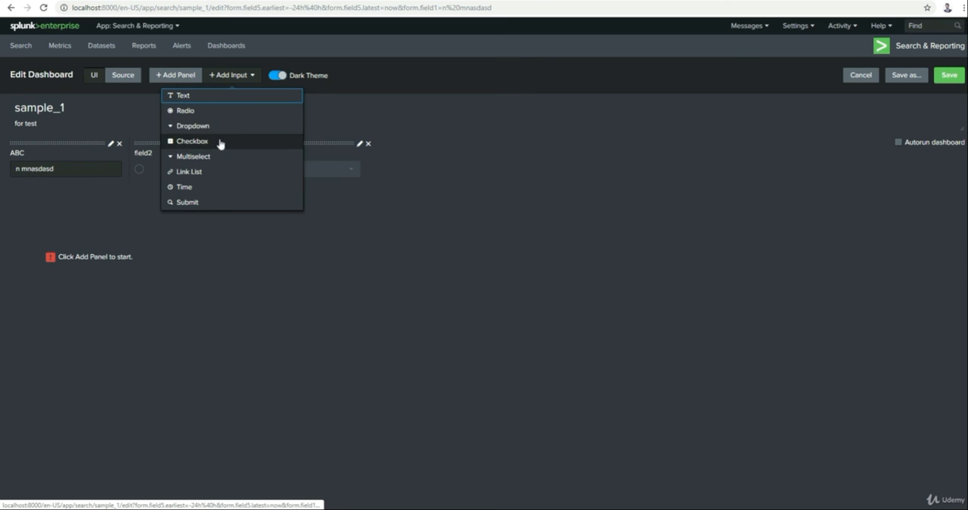
pyautogui.click(220, 142)
pyautogui.click(225, 78)
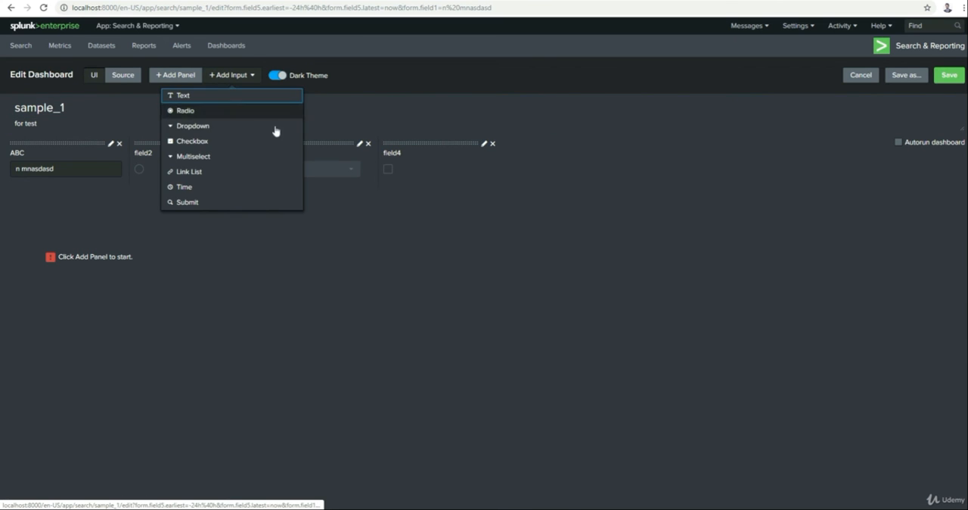
pyautogui.click(224, 158)
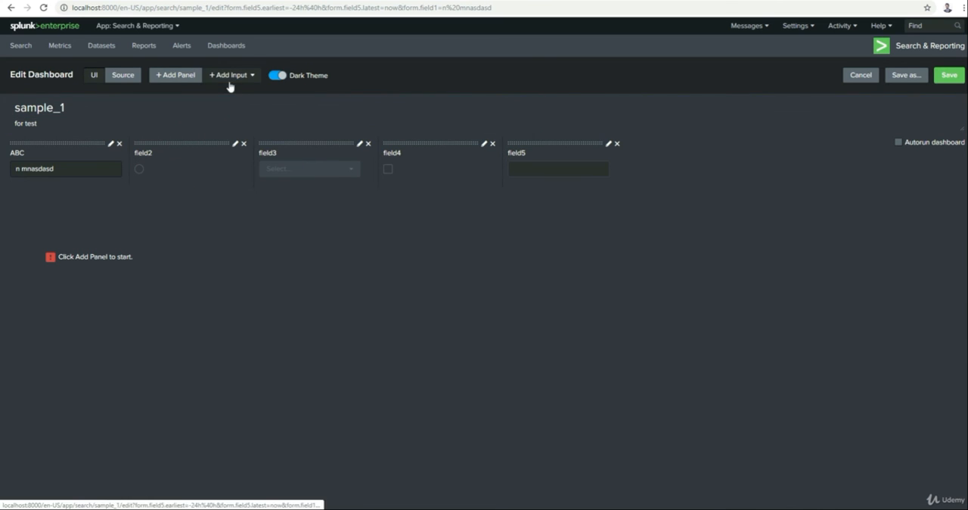
pyautogui.click(229, 82)
pyautogui.click(216, 188)
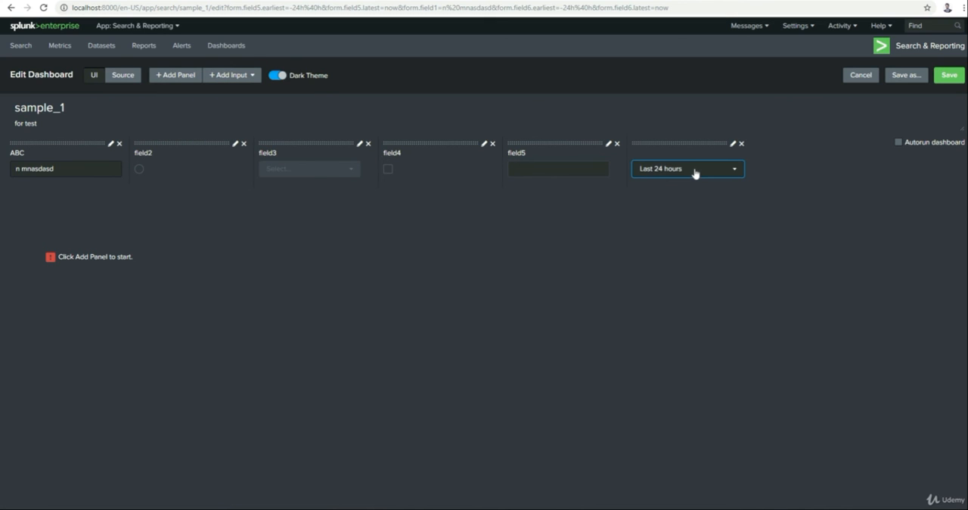
# Step: View the time input's range presets without choosing one, and add a Submit button after the inputs
pyautogui.click(693, 173)
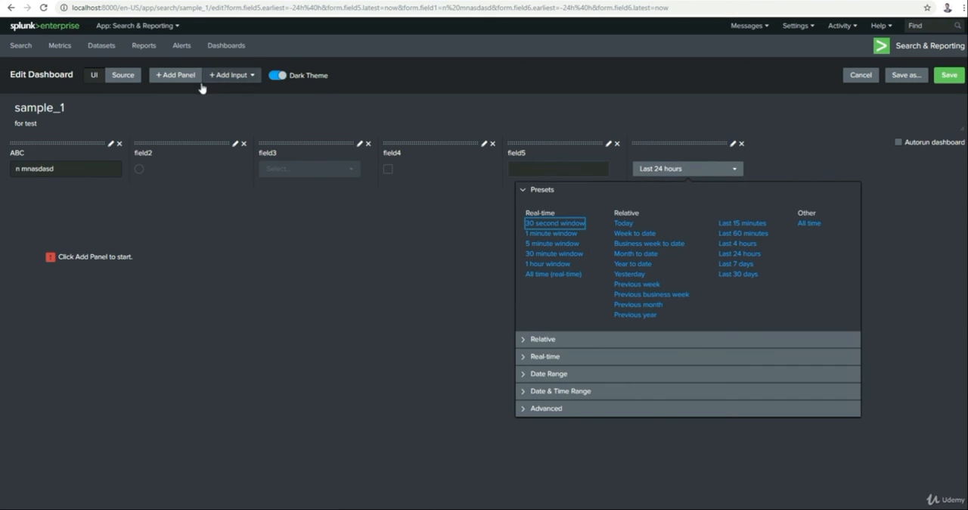
pyautogui.click(223, 75)
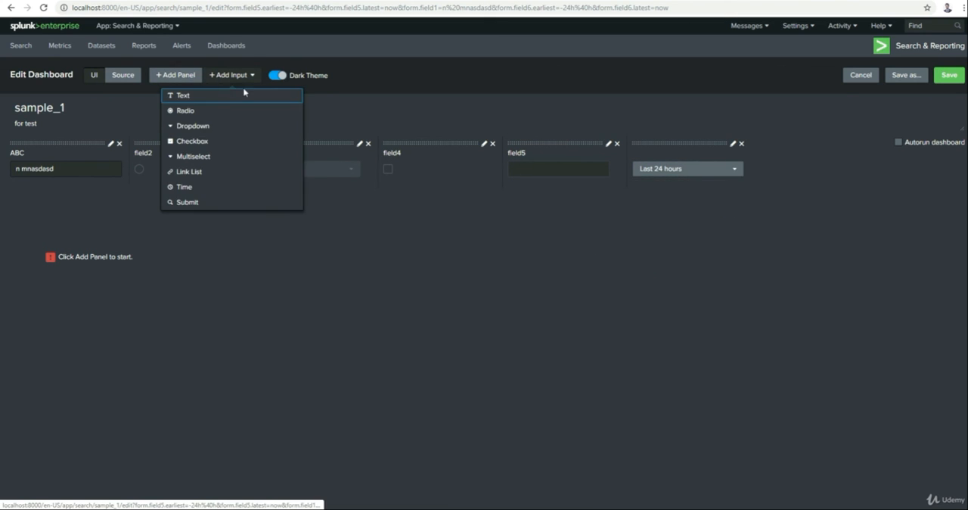
pyautogui.click(204, 203)
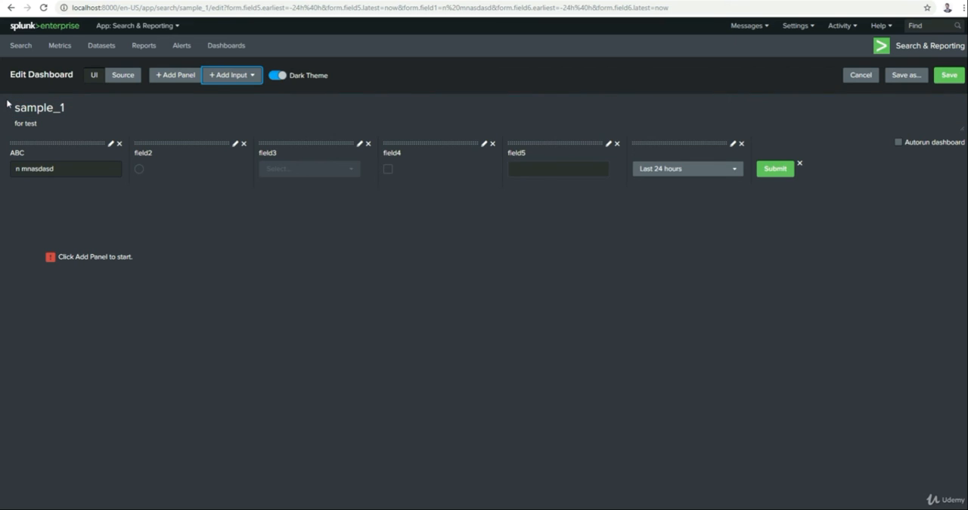
pyautogui.moveTo(8, 105); pyautogui.dragTo(143, 142)
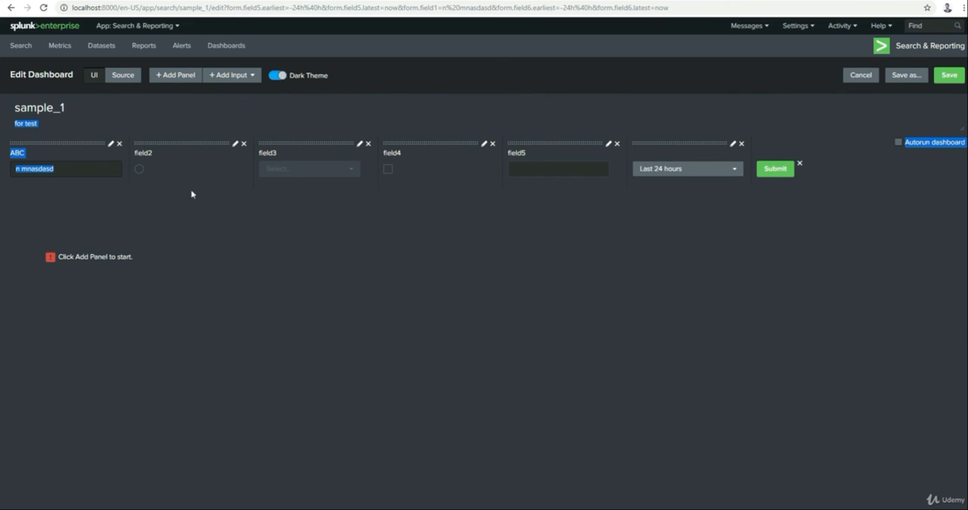
pyautogui.click(203, 206)
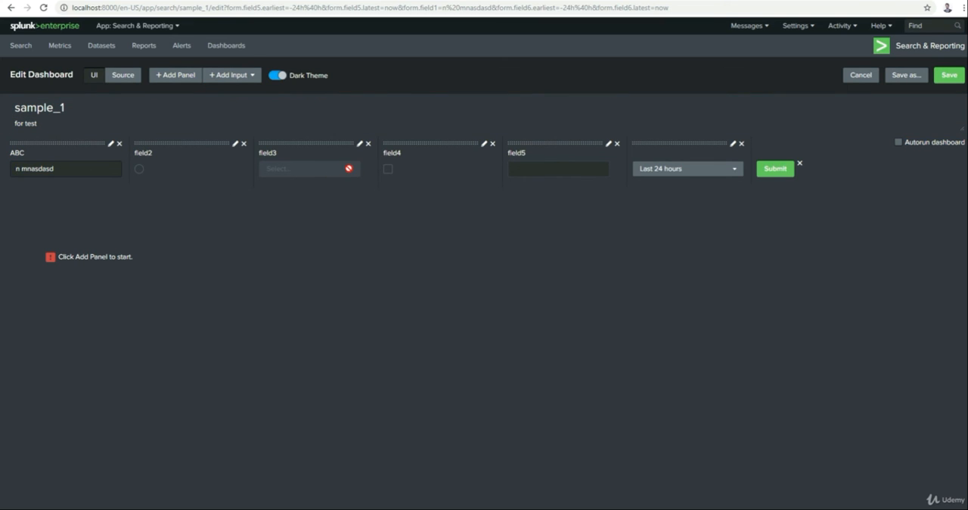
pyautogui.click(243, 84)
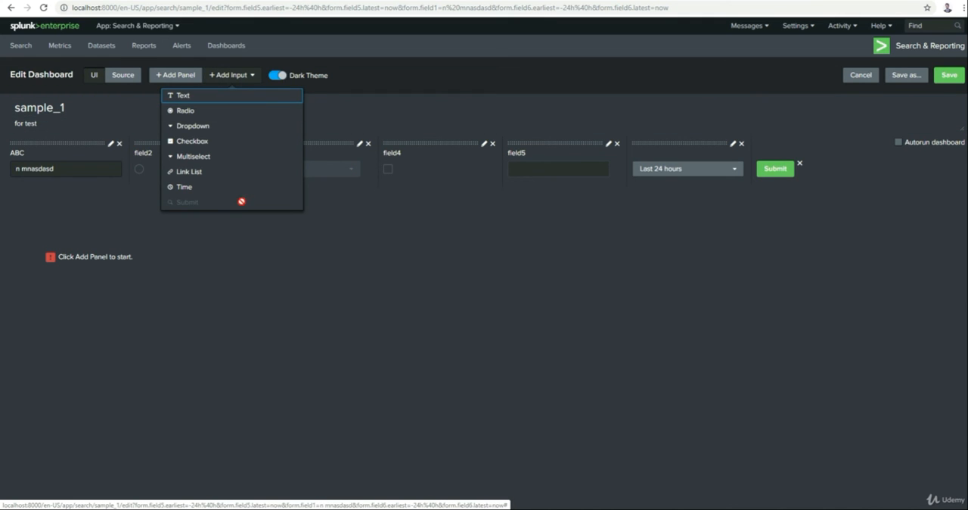
pyautogui.click(375, 293)
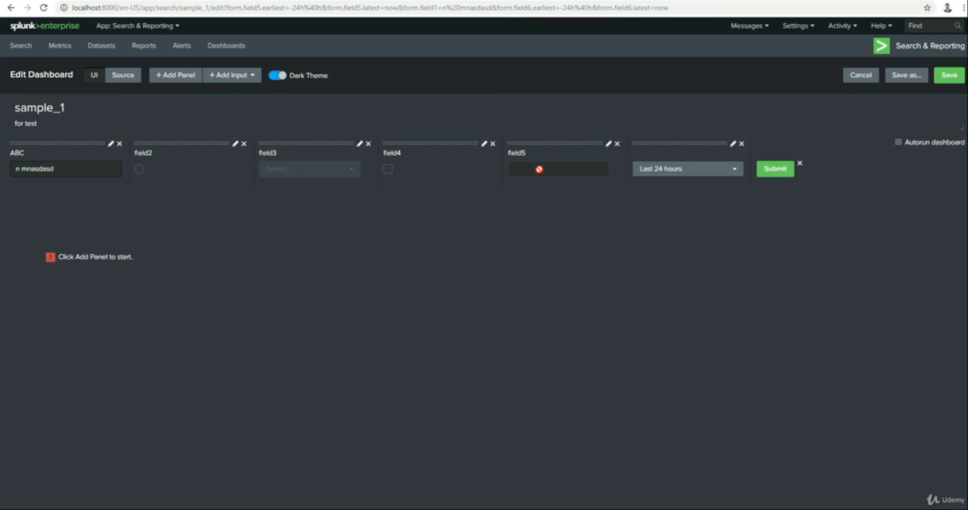
# Step: Look through the field4 checkbox input's General, Token, Static and Dynamic options, and leave without applying any change
pyautogui.click(483, 144)
pyautogui.scroll(-5, 515, 278)
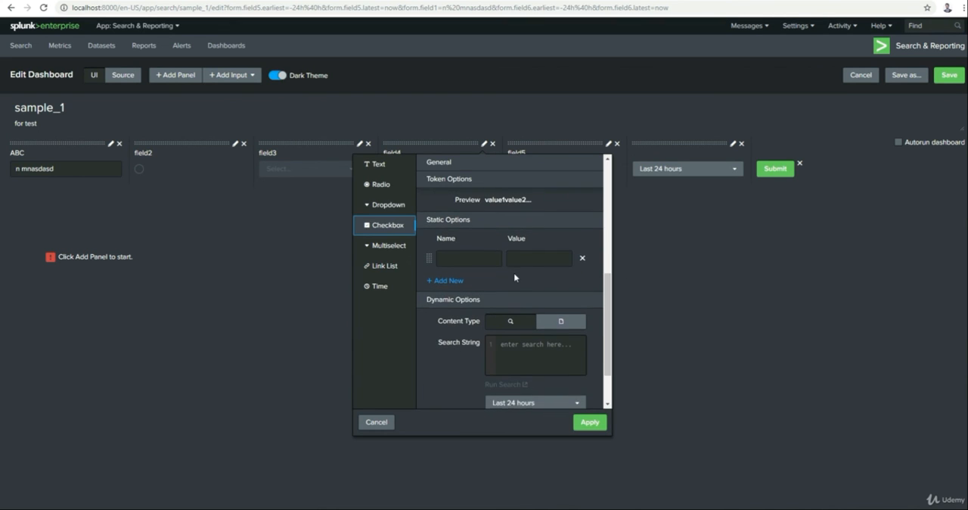
pyautogui.scroll(-2, 515, 278)
pyautogui.scroll(6, 515, 278)
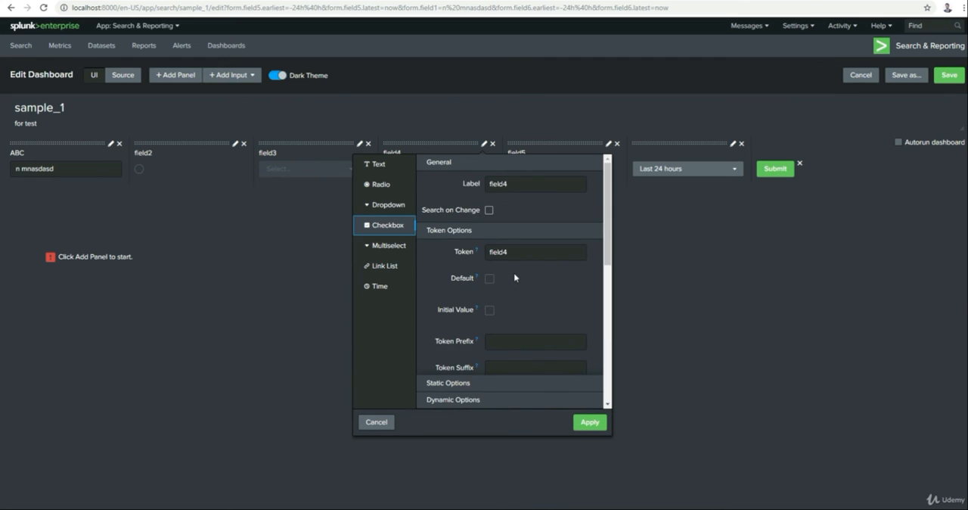
pyautogui.scroll(-4, 515, 278)
pyautogui.click(297, 236)
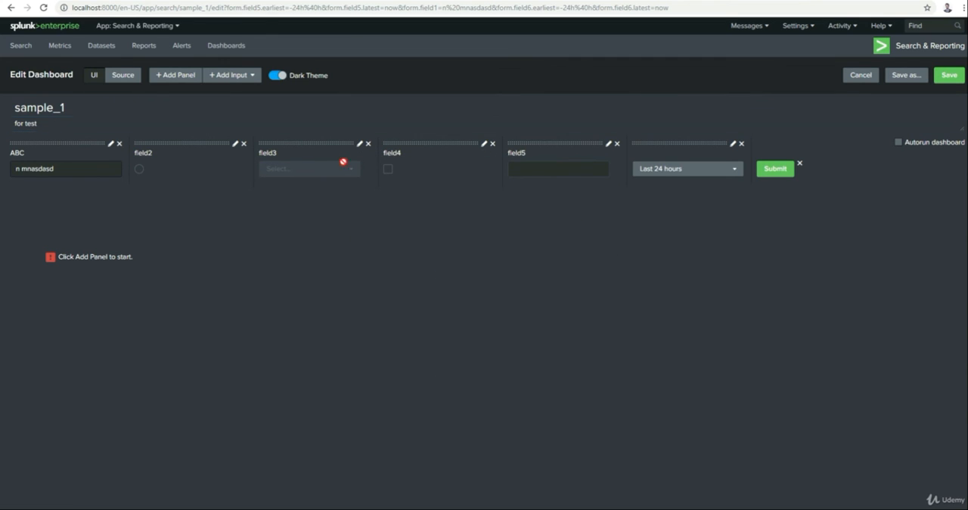